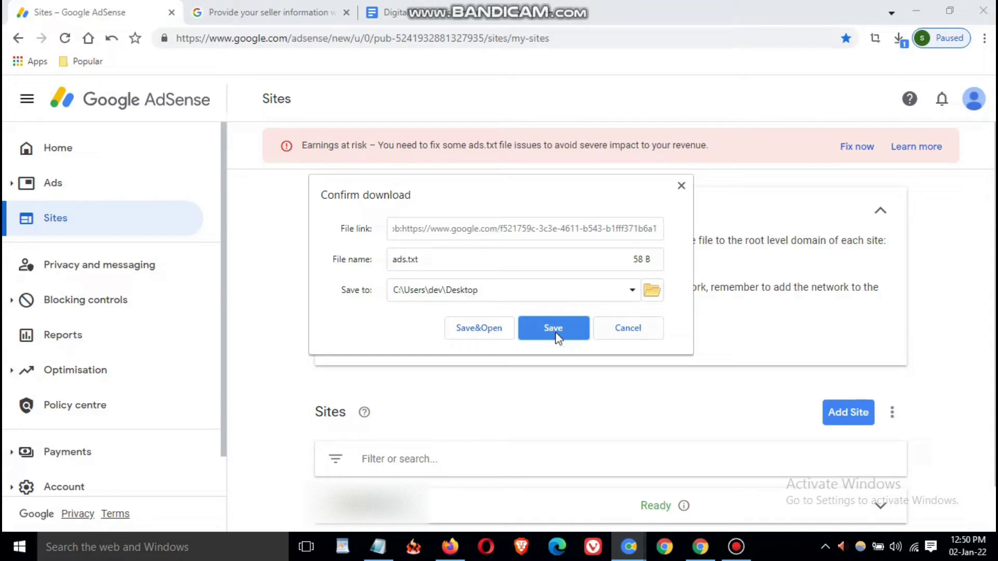
Save the AdSense ads.txt file to the Desktop and view its contents in Notepad.
{"action": "left_click", "coordinate": [554, 330]}
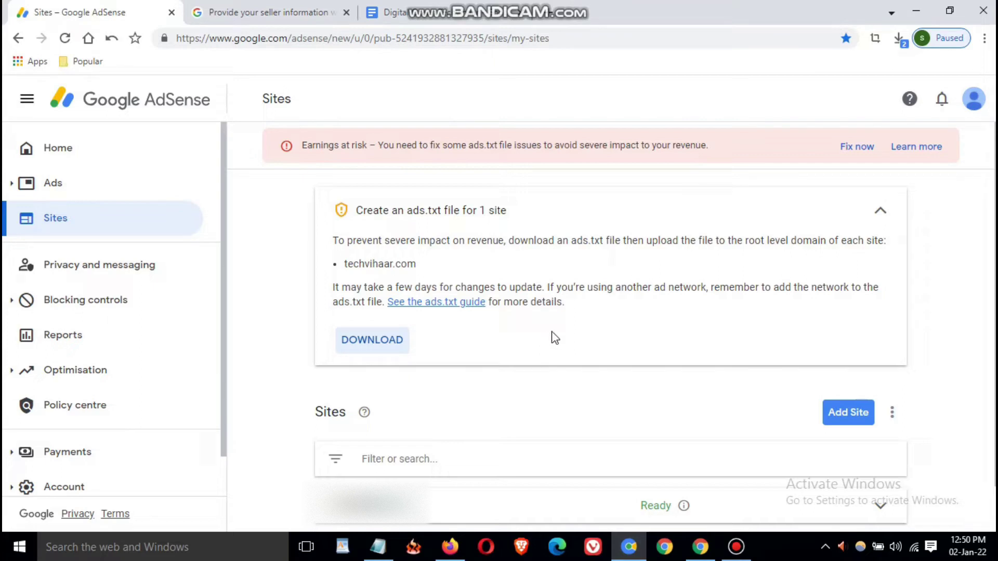
{"action": "left_click", "coordinate": [914, 11]}
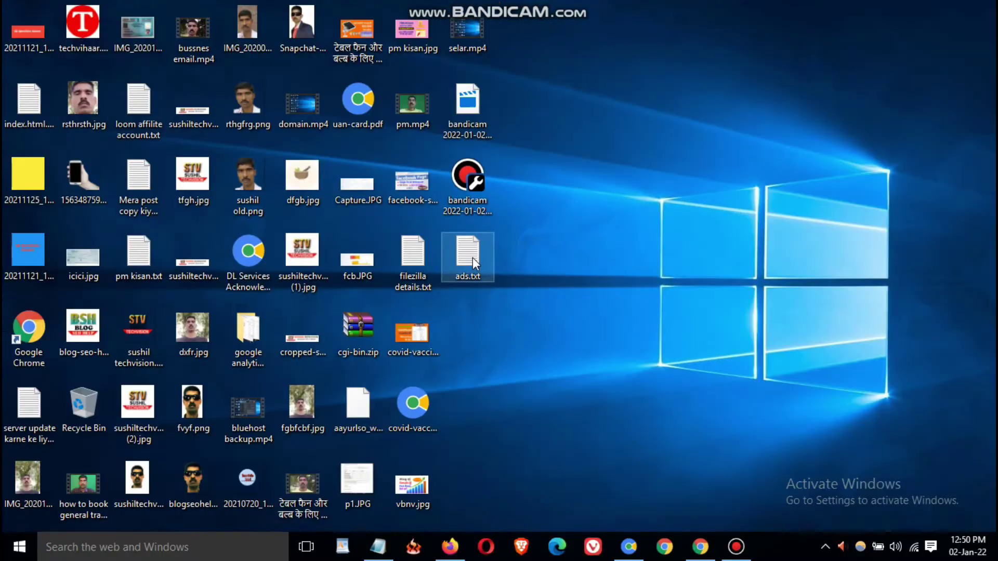
{"action": "double_click", "coordinate": [464, 273]}
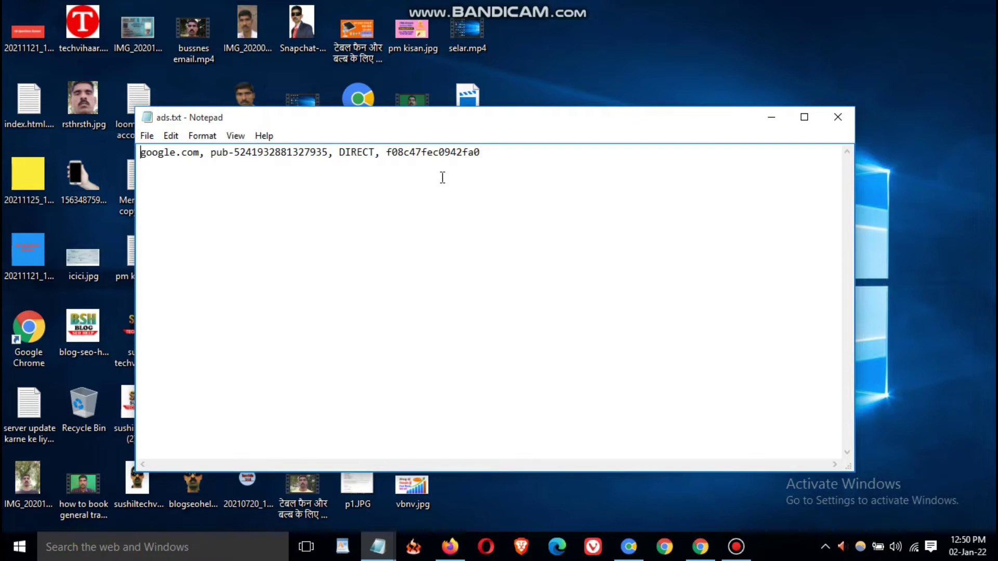
{"action": "left_click", "coordinate": [835, 116]}
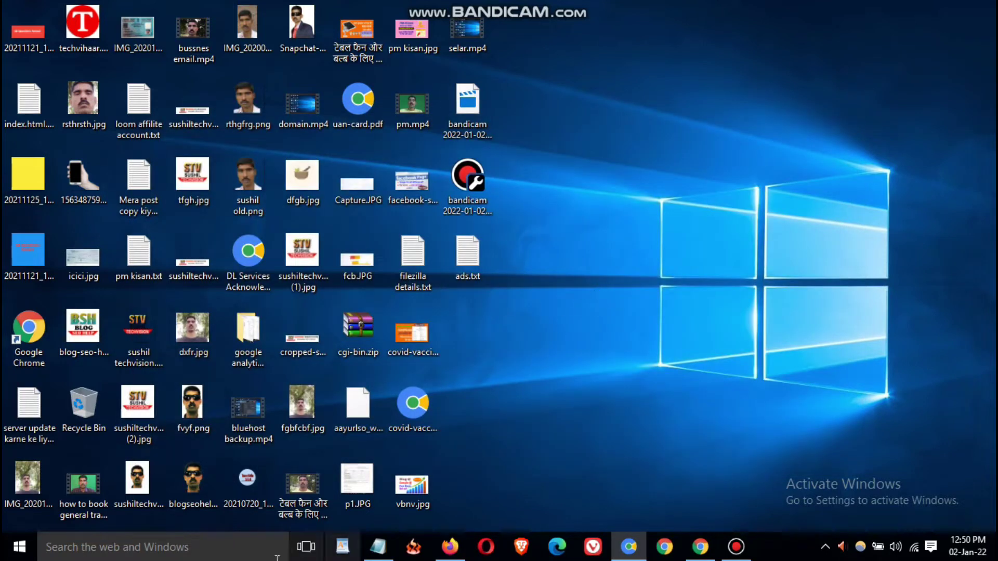
Find and launch FileZilla from the Windows search.
{"action": "left_click", "coordinate": [196, 552]}
{"action": "type", "text": "fil"}
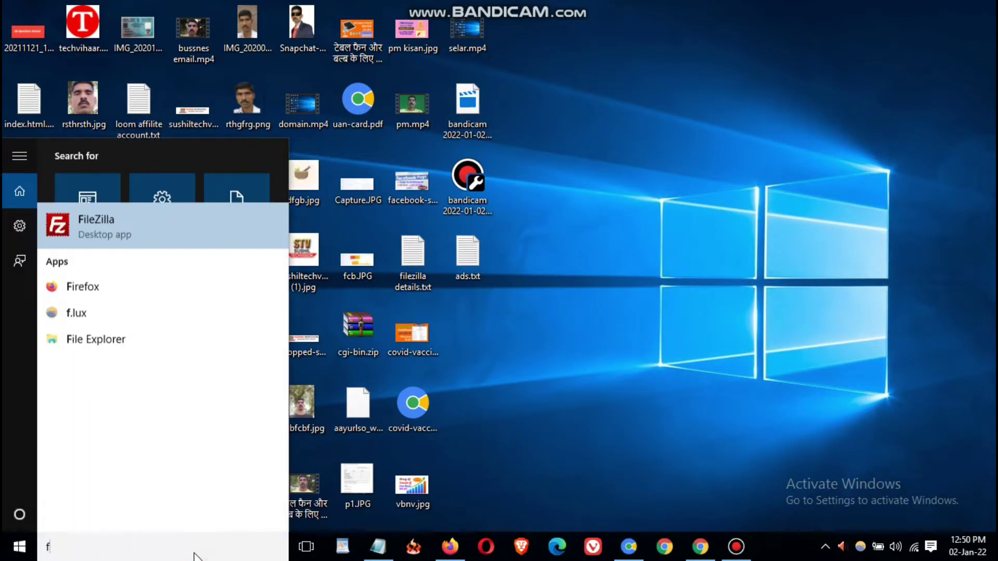
{"action": "type", "text": "e"}
{"action": "key", "text": "Return"}
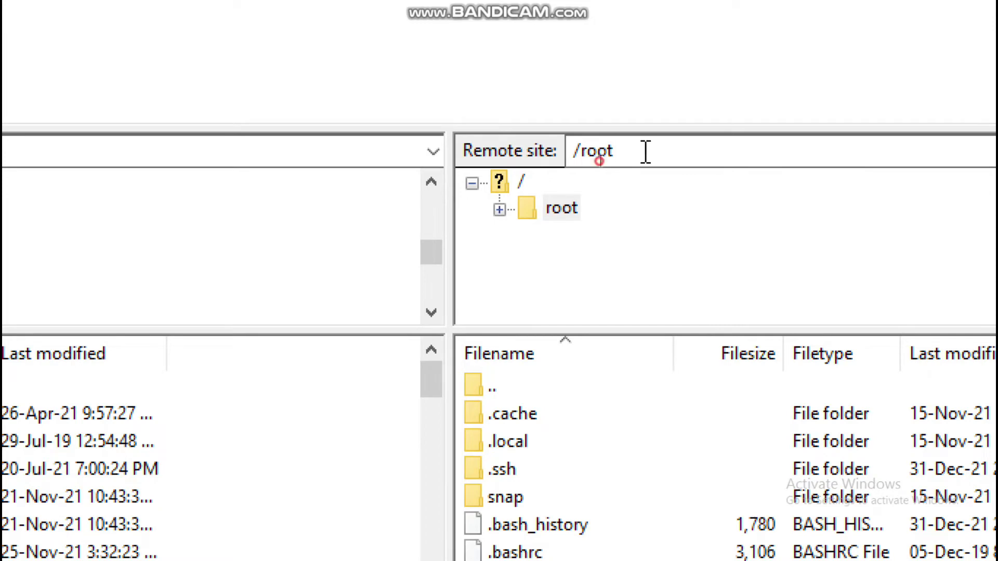
Open the /var/www/html/ directory on the remote site.
{"action": "double_click", "coordinate": [599, 161]}
{"action": "key", "text": "BackSpace"}
{"action": "type", "text": "/var/www"}
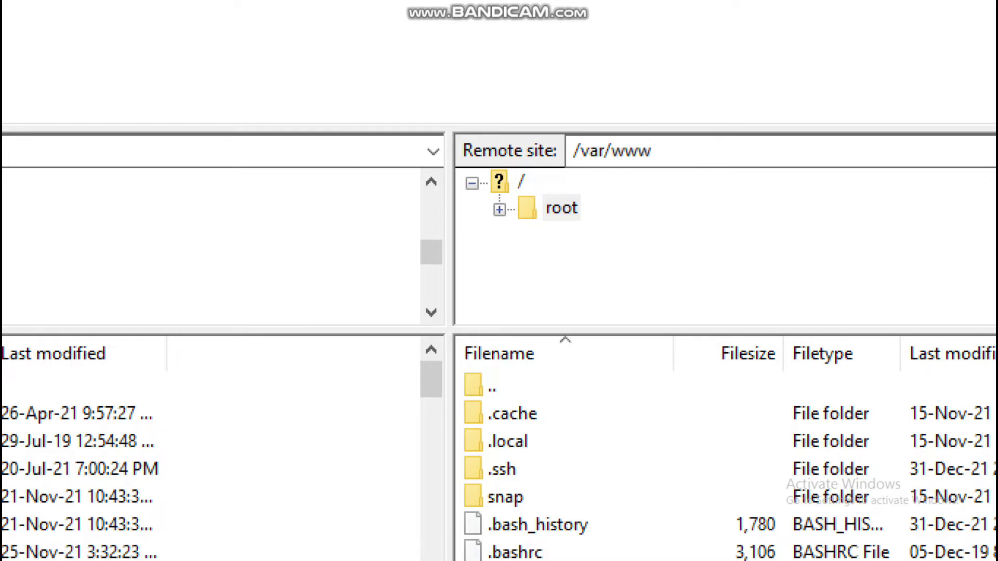
{"action": "type", "text": "/html/"}
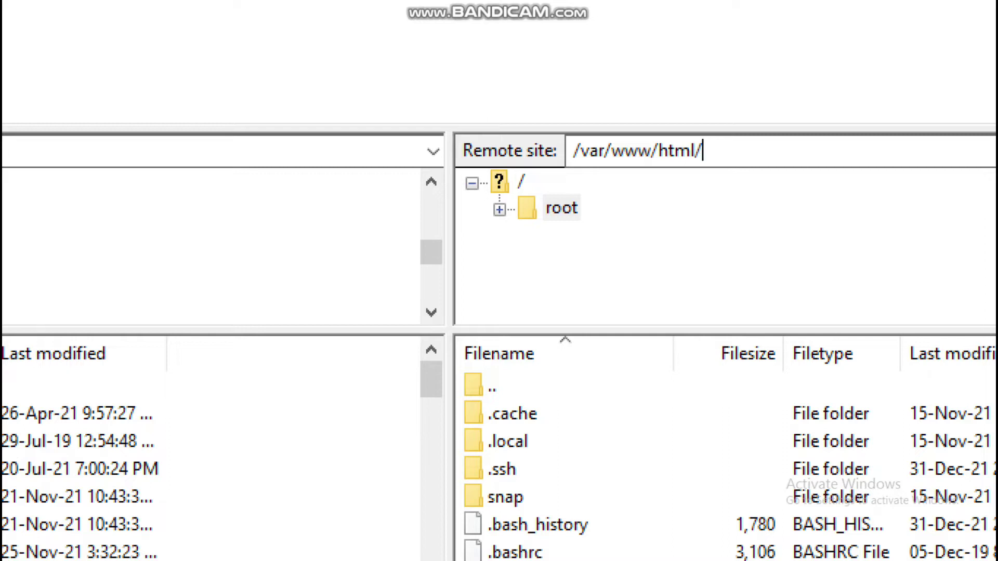
{"action": "key", "text": "Return"}
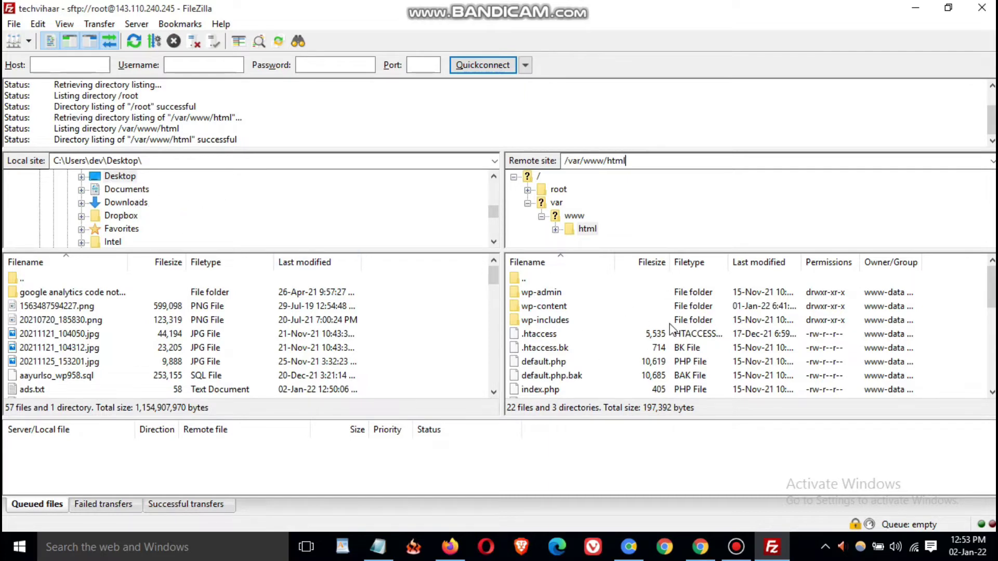
Upload ads.txt from the local Desktop folder to the server's html directory, and close FileZilla.
{"action": "left_click", "coordinate": [117, 179]}
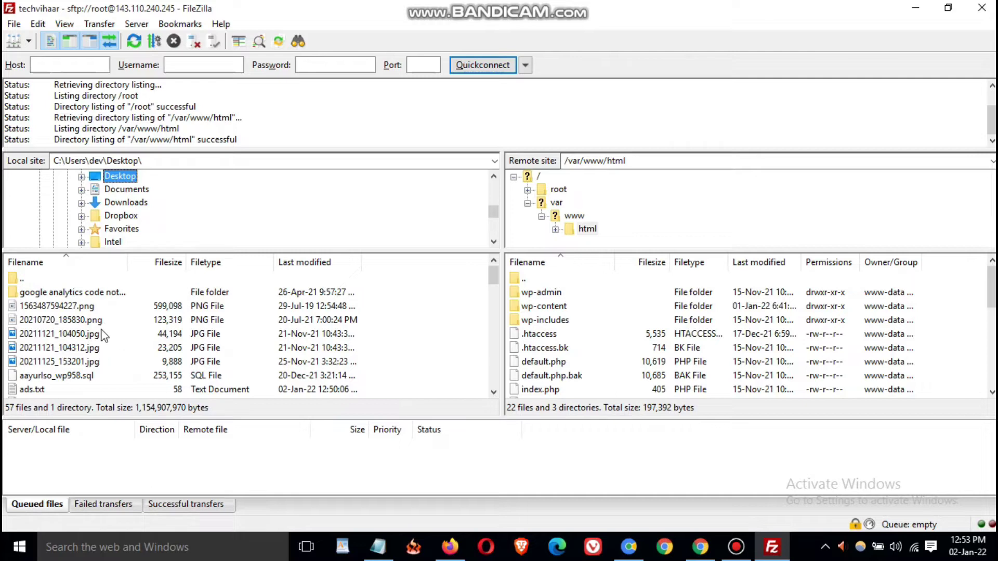
{"action": "scroll", "coordinate": [122, 353], "scroll_direction": "down", "scroll_amount": 1}
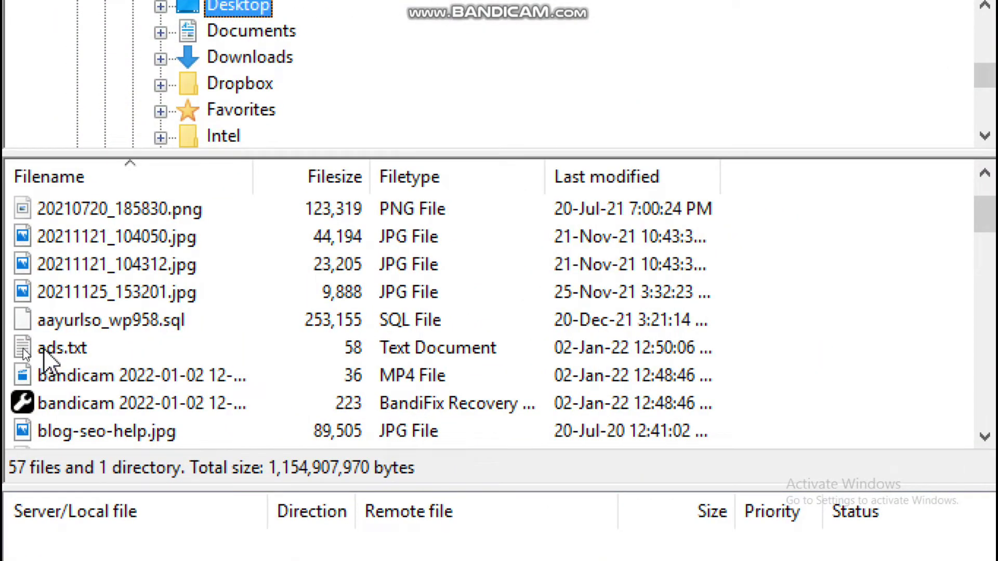
{"action": "left_click", "coordinate": [42, 348]}
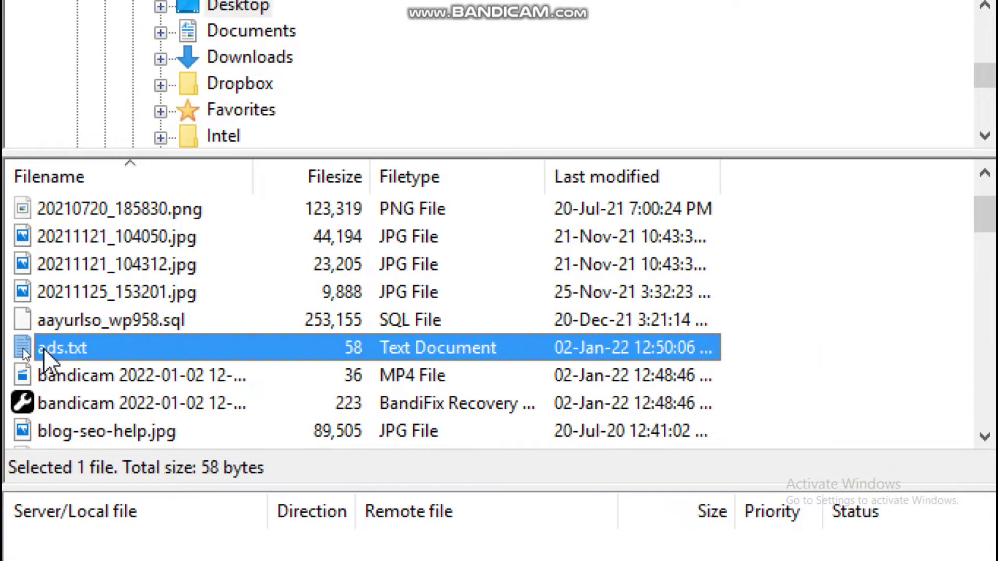
{"action": "right_click", "coordinate": [42, 348]}
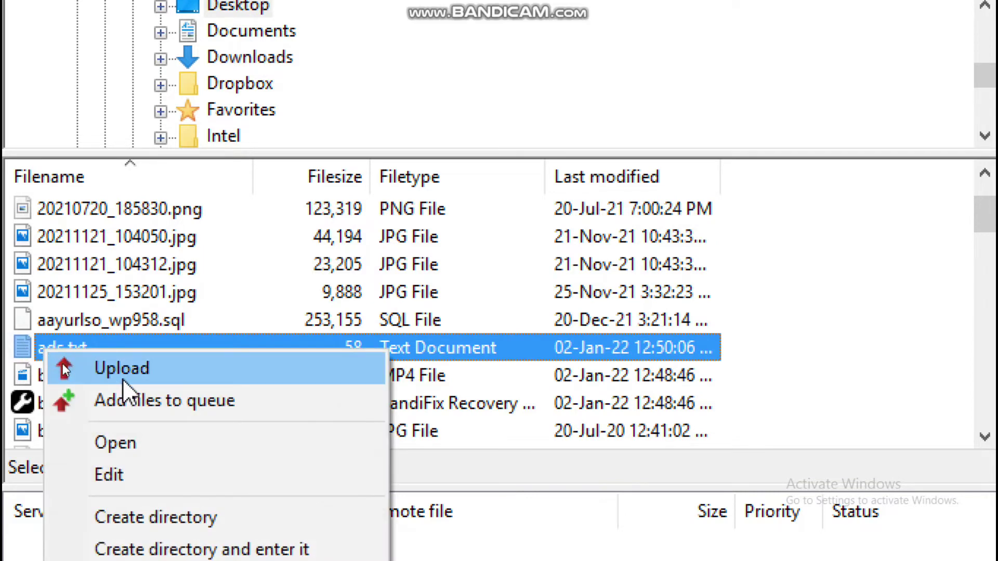
{"action": "left_click", "coordinate": [123, 373]}
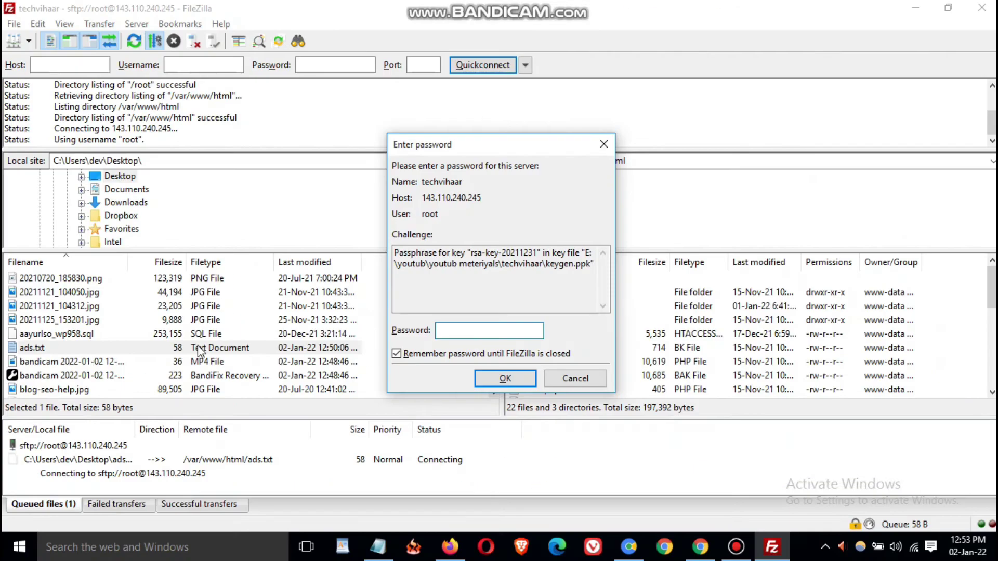
{"action": "left_click", "coordinate": [645, 383]}
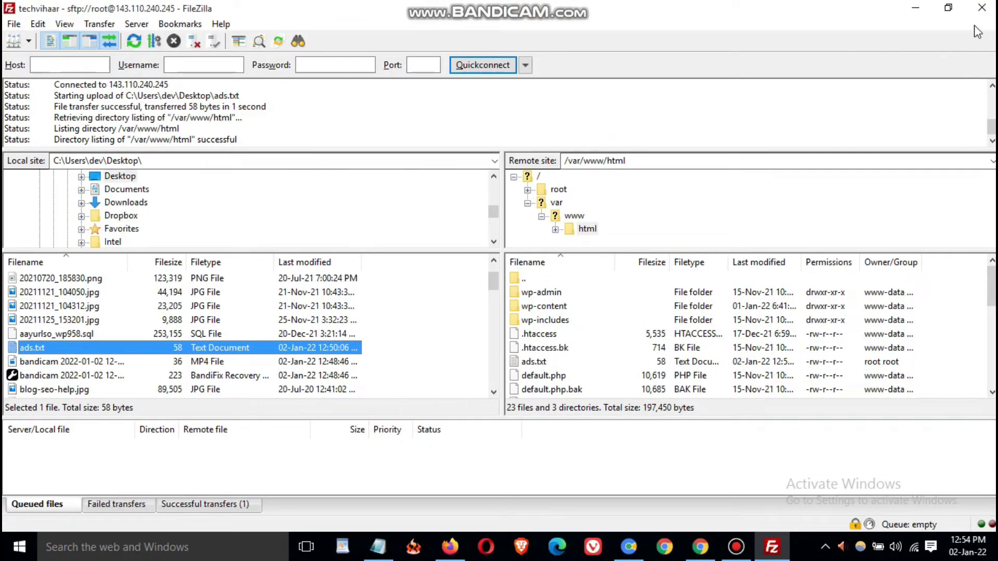
{"action": "left_click", "coordinate": [982, 8]}
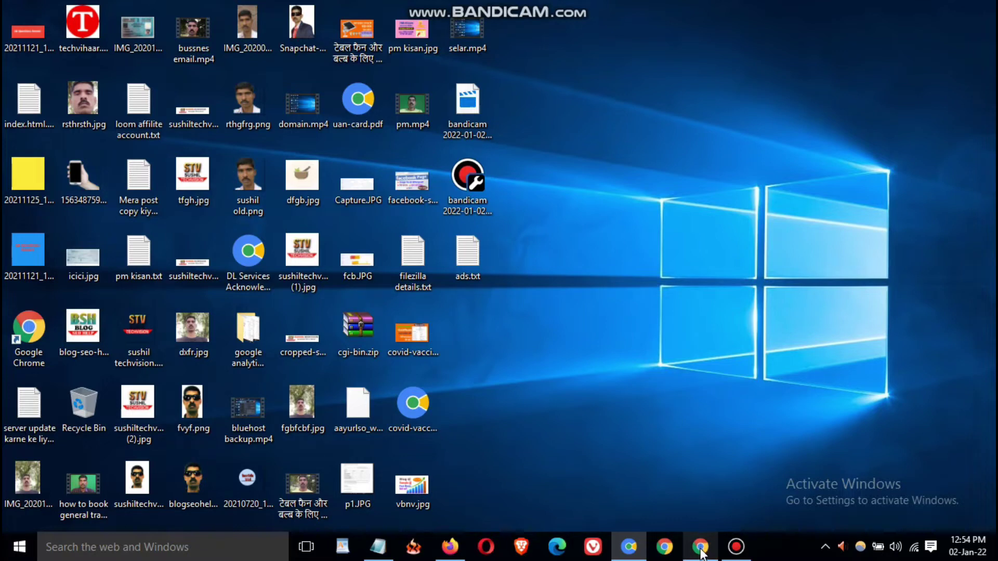
Switch to Chrome and load techvihaar.com/ads.txt to check the published publisher line.
{"action": "mouse_move", "coordinate": [701, 551]}
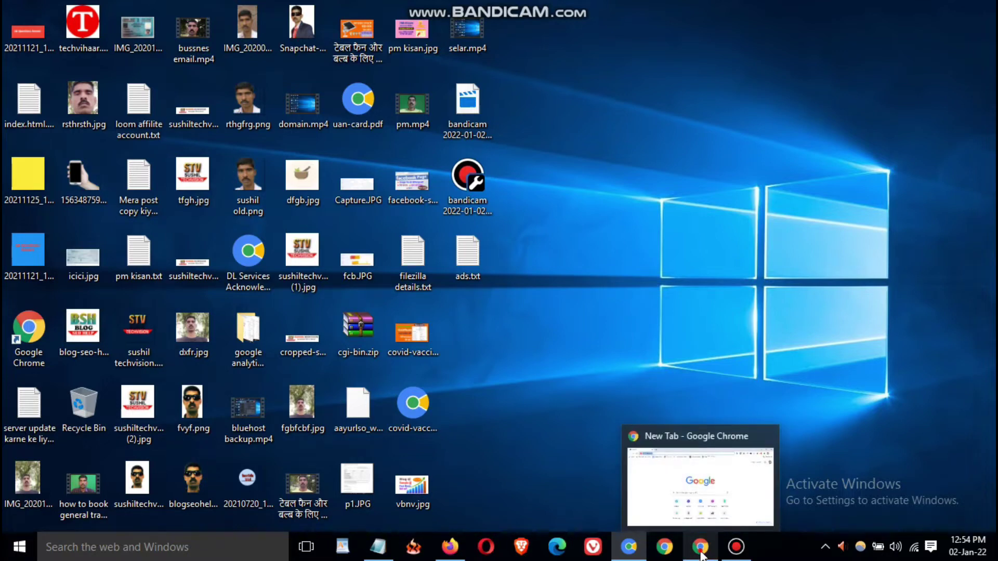
{"action": "left_click", "coordinate": [701, 550]}
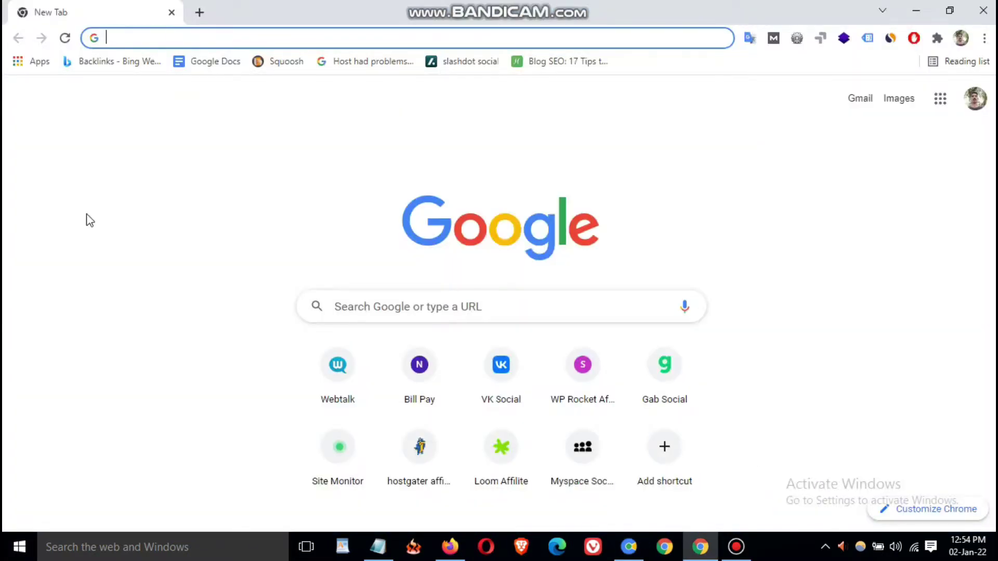
{"action": "type", "text": "techvihaar.com"}
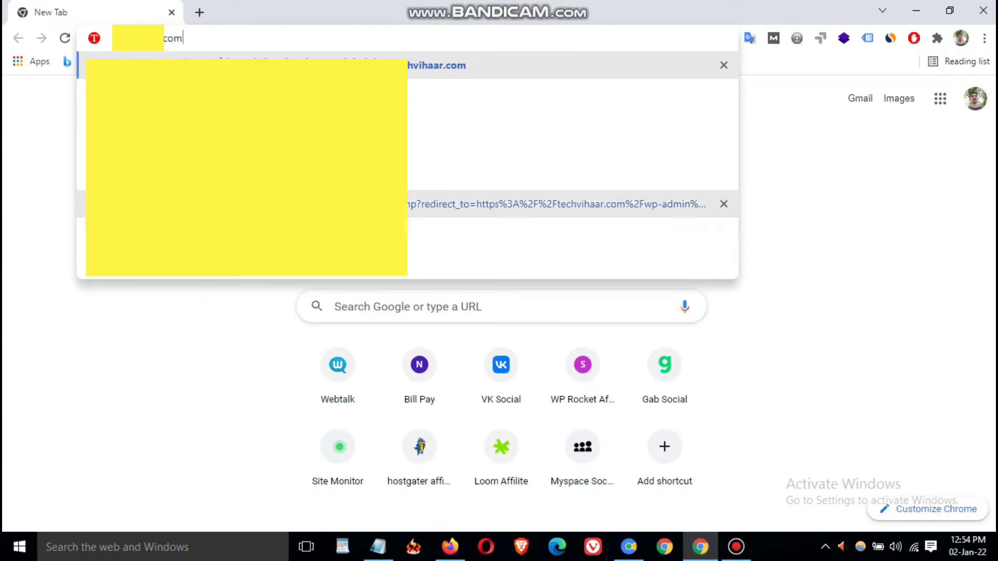
{"action": "type", "text": "/"}
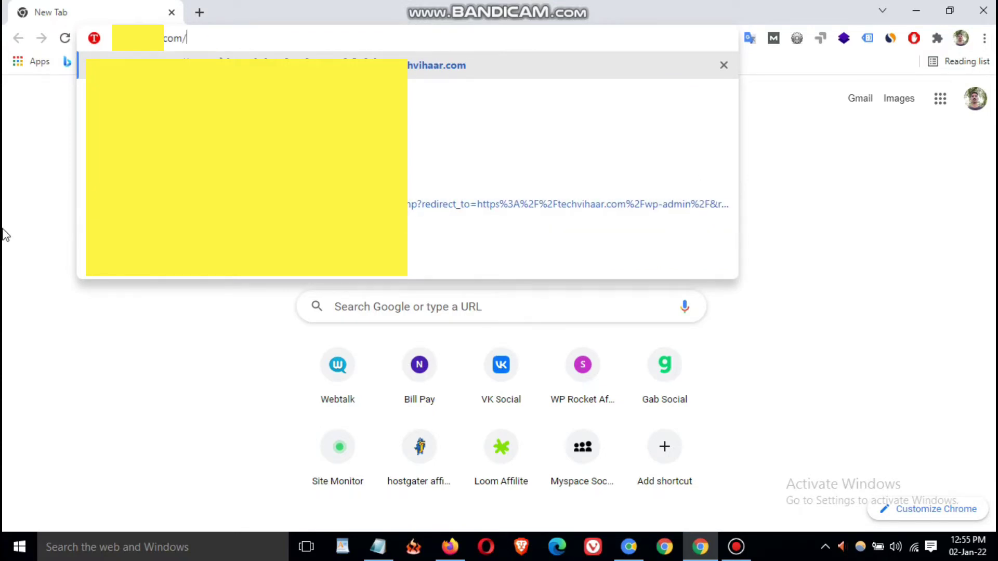
{"action": "type", "text": "ads"}
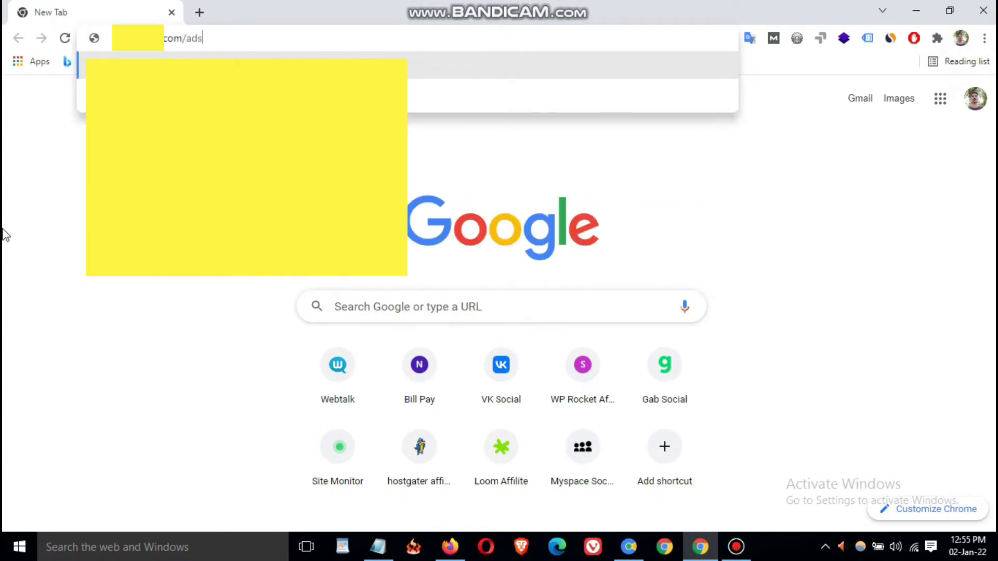
{"action": "type", "text": ".txt"}
{"action": "key", "text": "Return"}
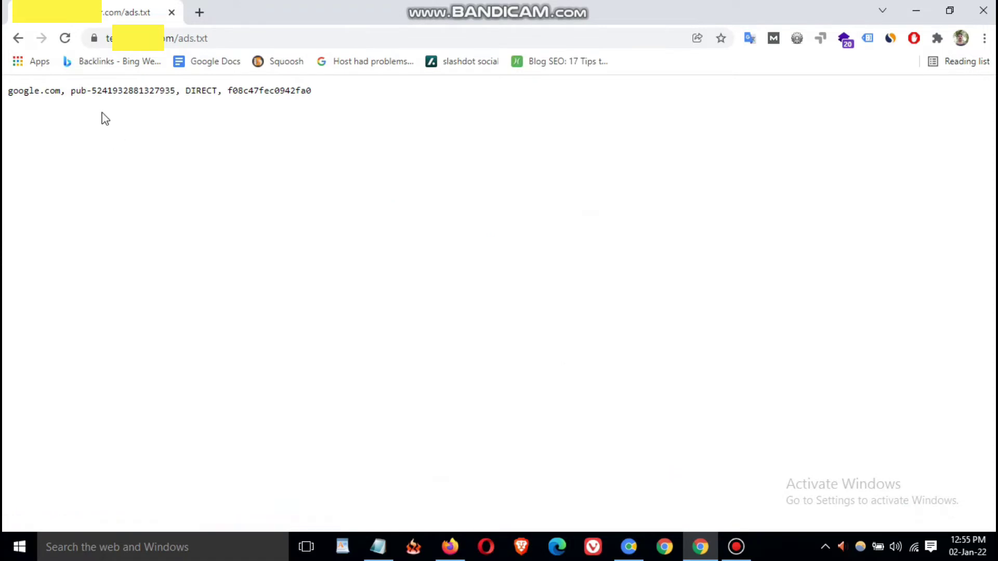
{"action": "left_click_drag", "start_coordinate": [8, 91], "coordinate": [320, 91]}
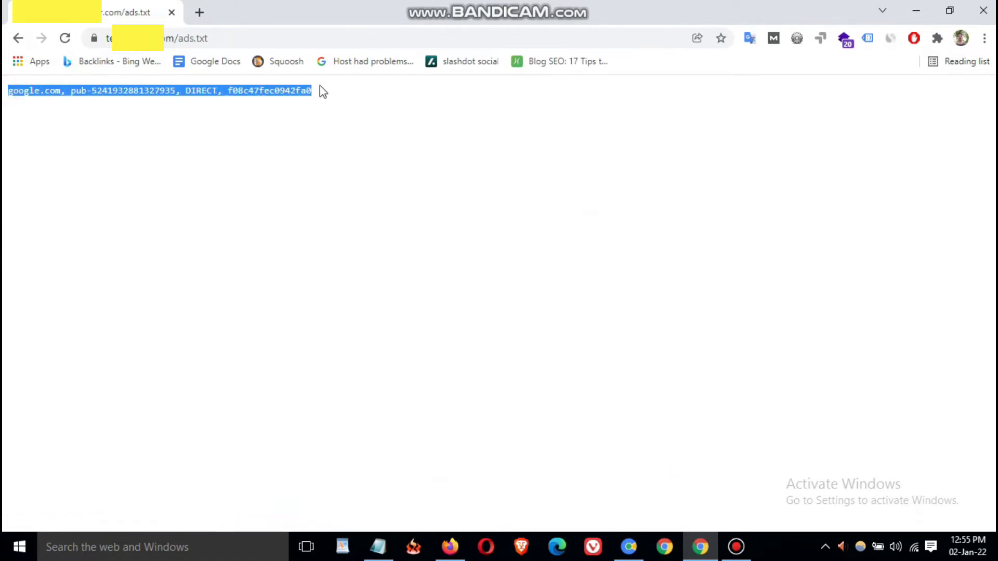
{"action": "left_click", "coordinate": [305, 130]}
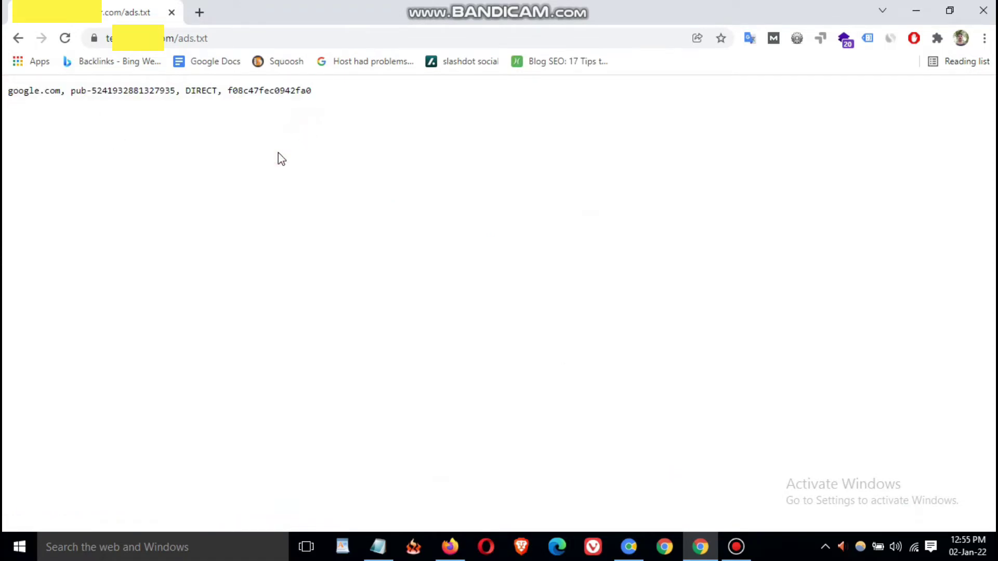
Open hostgator.in in the browser and log in to the hosting account with the saved credentials.
{"action": "left_click", "coordinate": [199, 12]}
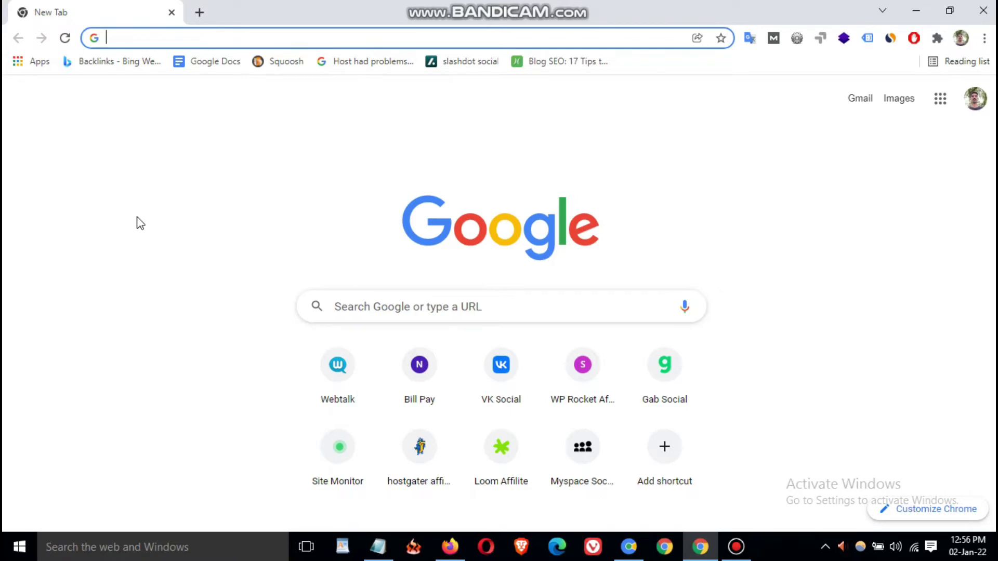
{"action": "type", "text": "hostgator.in"}
{"action": "key", "text": "Return"}
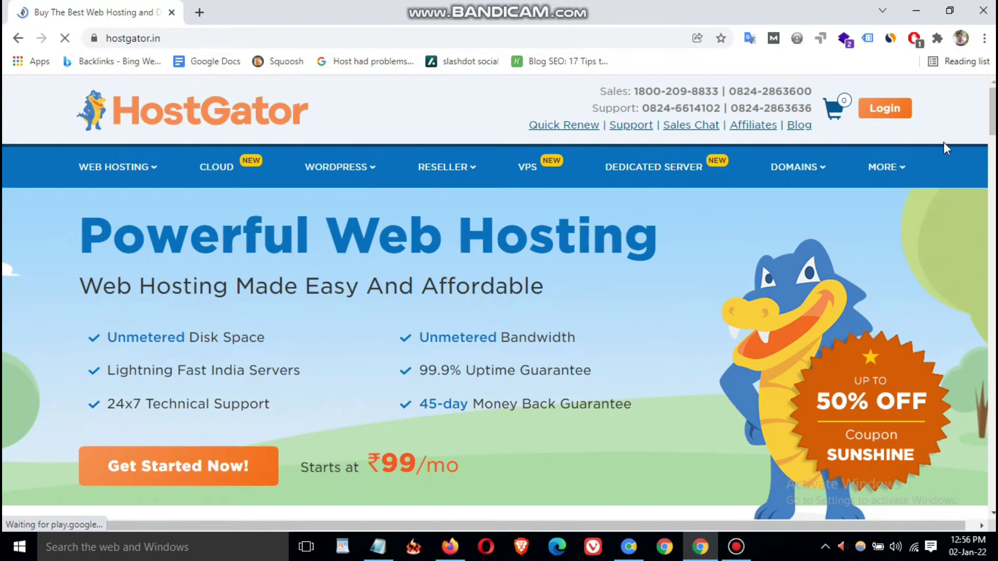
{"action": "left_click", "coordinate": [888, 118]}
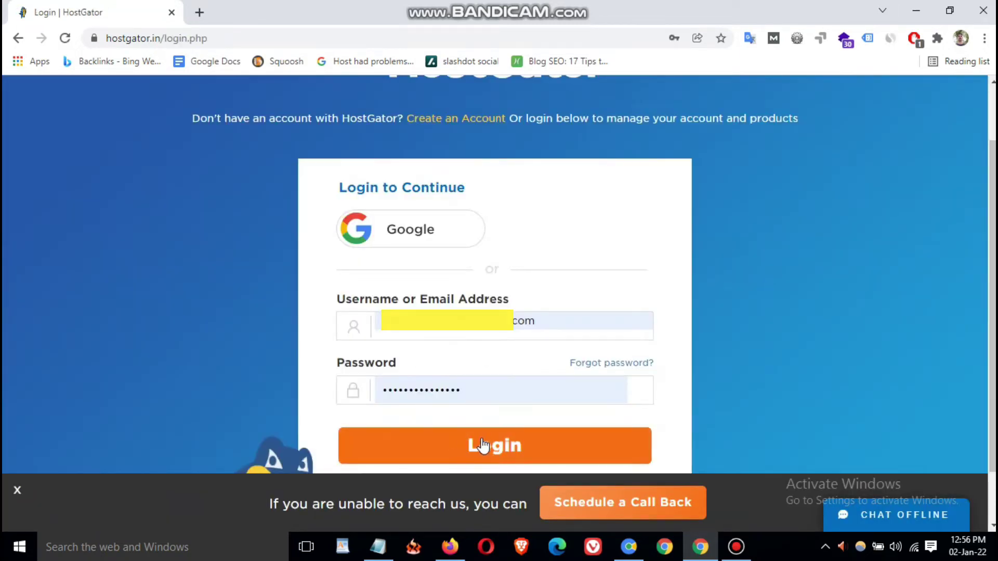
{"action": "left_click", "coordinate": [482, 446]}
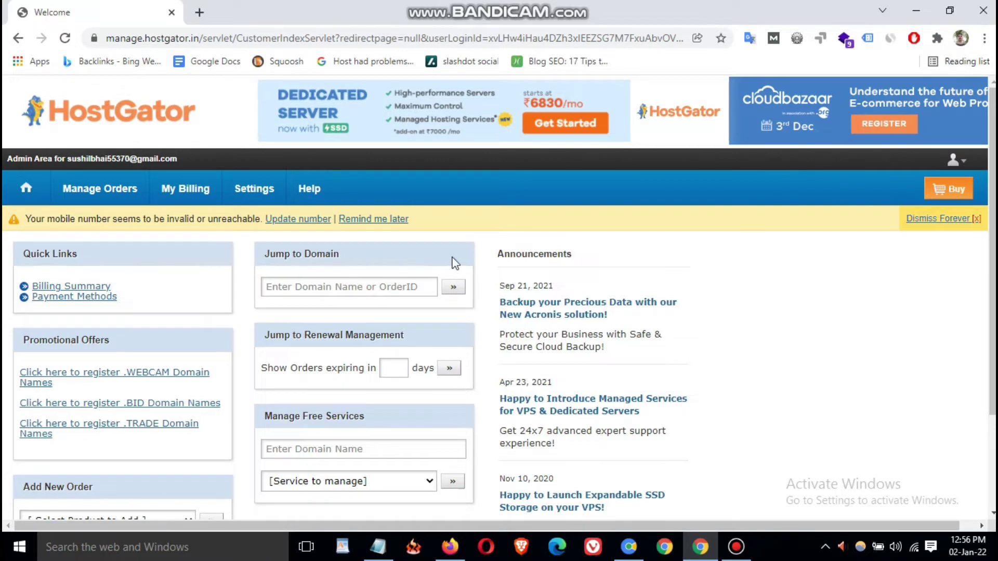
Open the aayurvedick.com order from the list of orders and launch its web hosting management.
{"action": "mouse_move", "coordinate": [107, 200]}
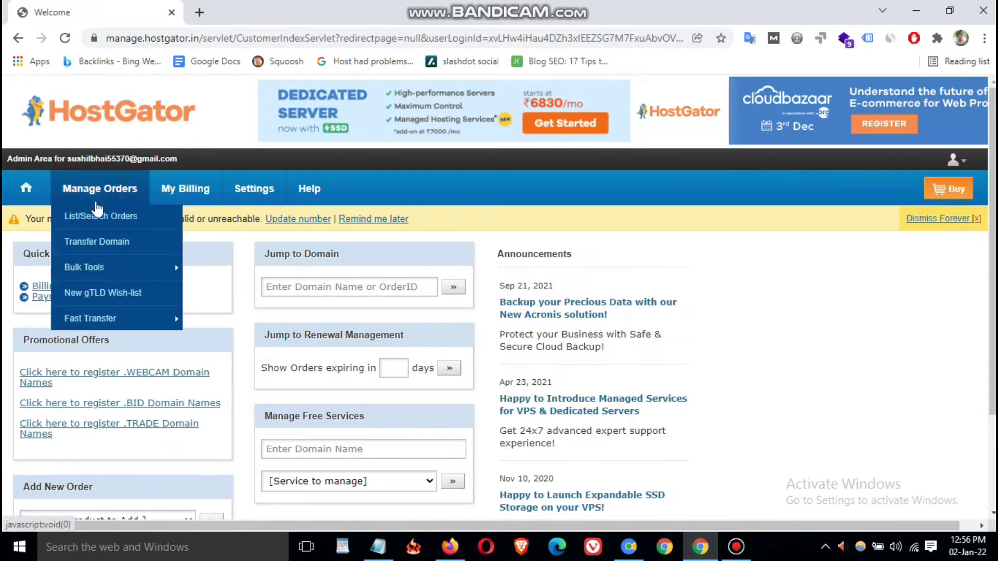
{"action": "left_click", "coordinate": [91, 220]}
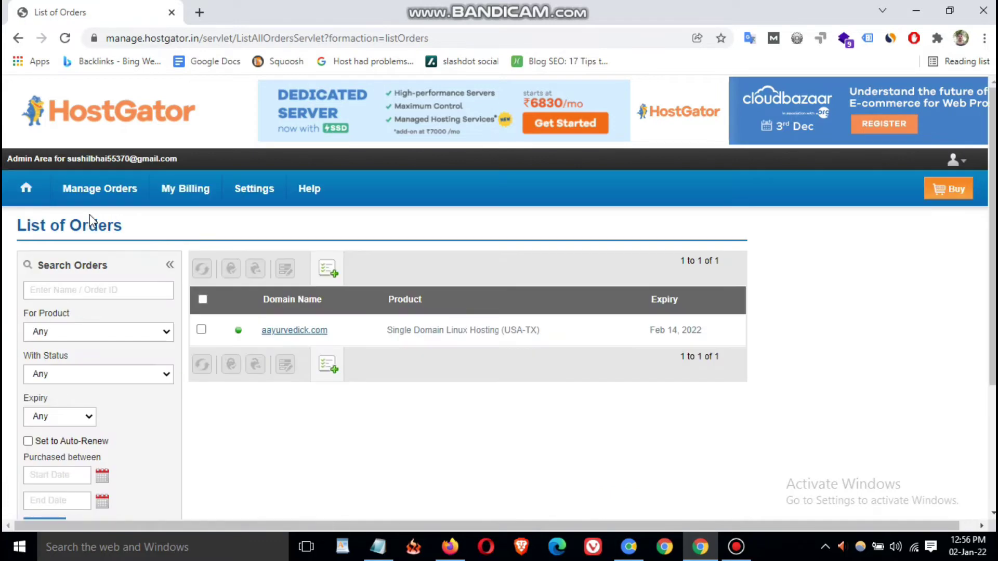
{"action": "left_click", "coordinate": [282, 330]}
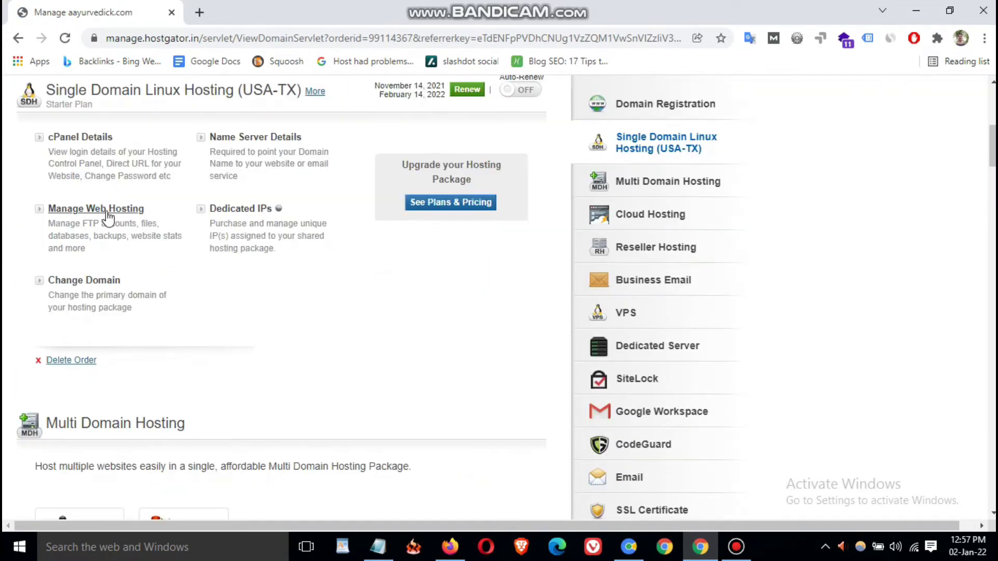
{"action": "left_click", "coordinate": [106, 209]}
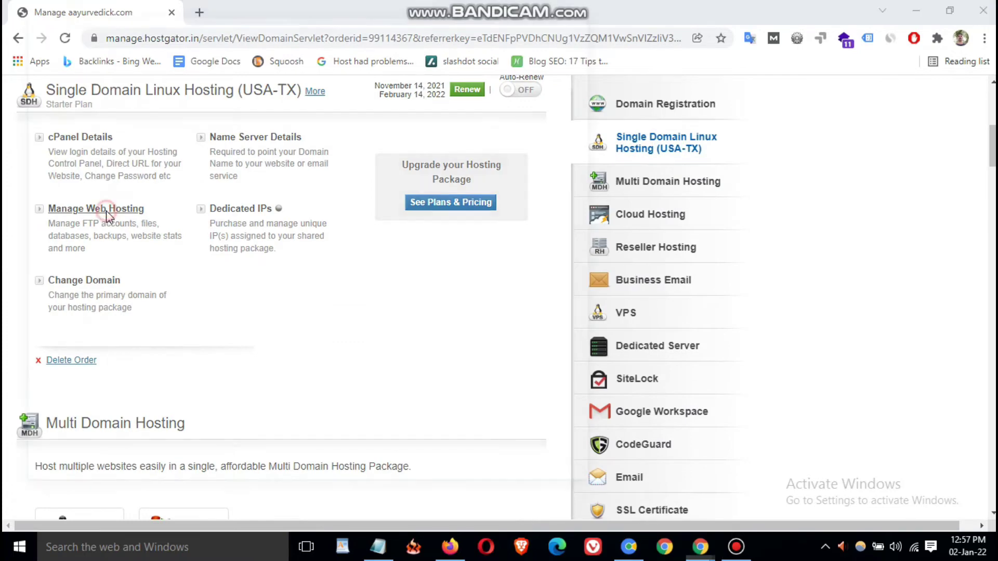
Open the File Manager from the Files section of cPanel.
{"action": "left_click", "coordinate": [550, 22]}
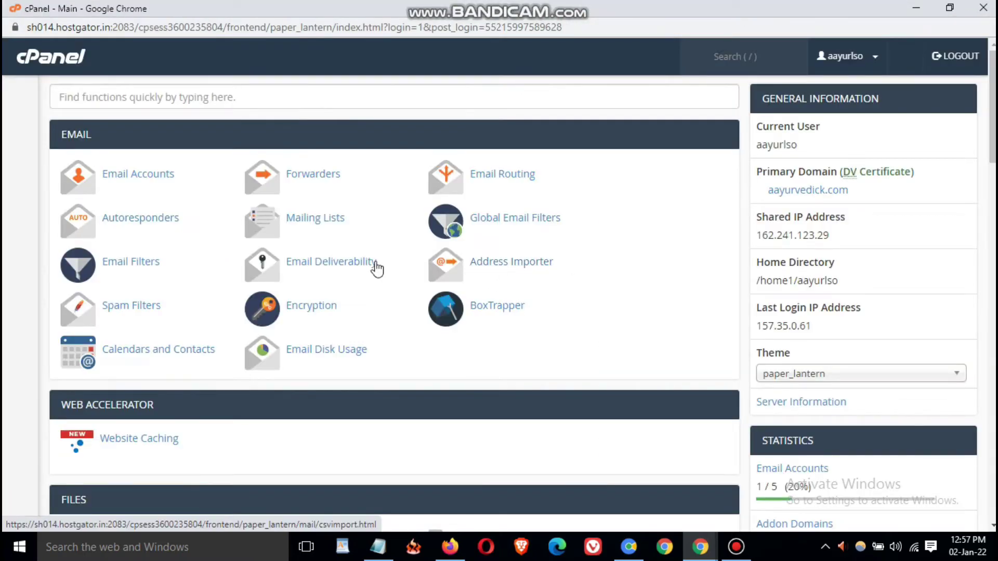
{"action": "scroll", "coordinate": [318, 312], "scroll_direction": "down", "scroll_amount": 5}
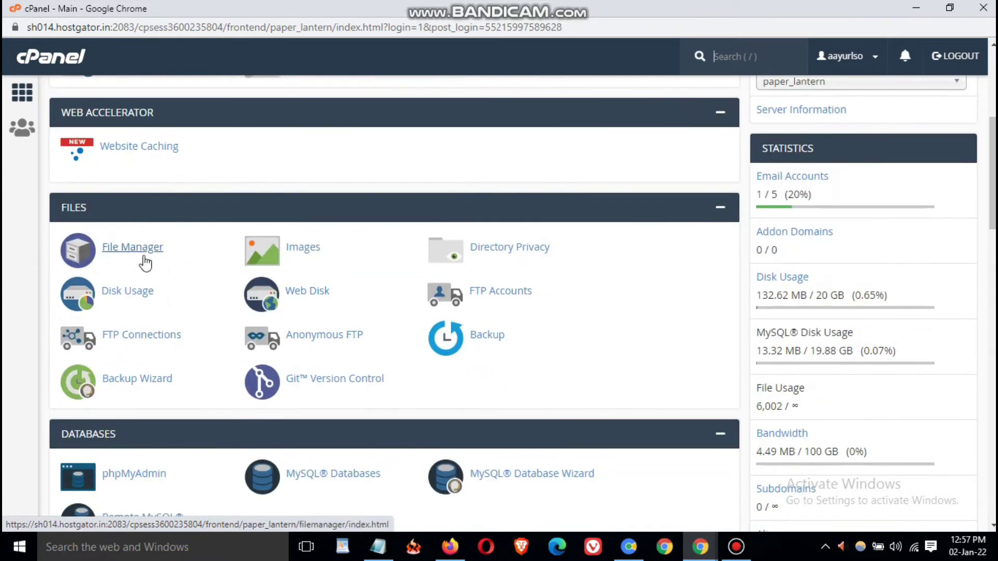
{"action": "left_click", "coordinate": [129, 249]}
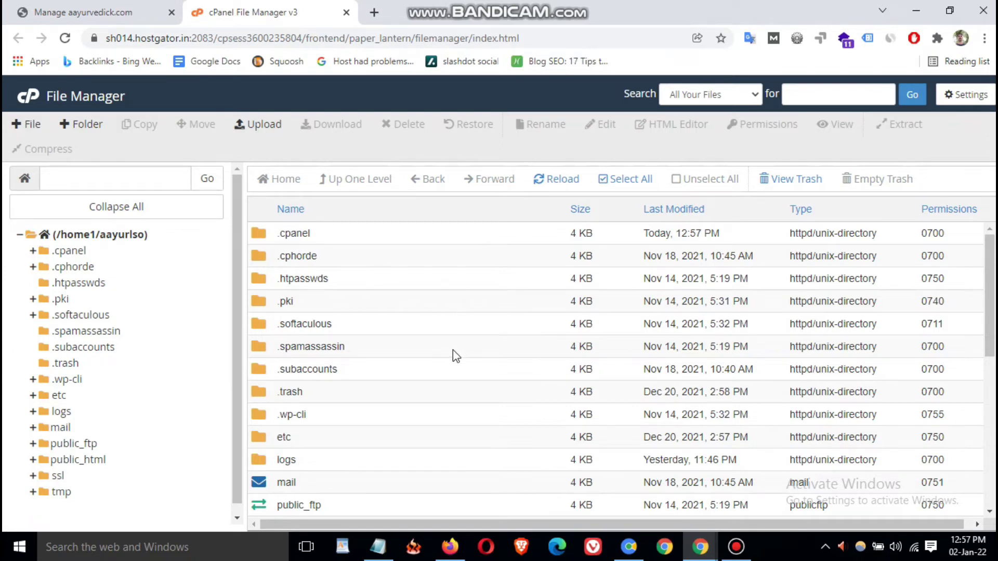
Try to upload ads.txt from the Desktop into the public_html folder.
{"action": "scroll", "coordinate": [455, 358], "scroll_direction": "down", "scroll_amount": 4}
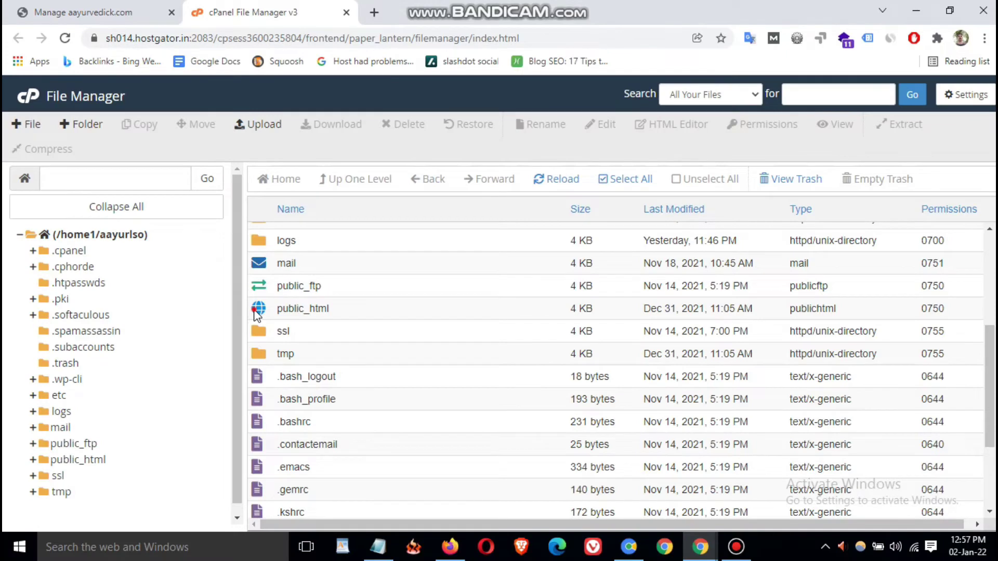
{"action": "double_click", "coordinate": [257, 314]}
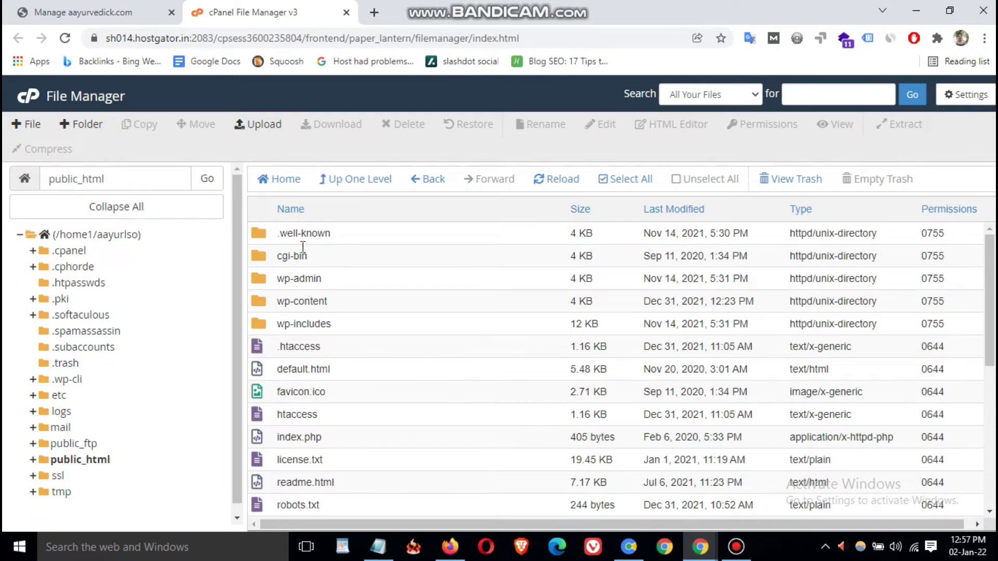
{"action": "left_click", "coordinate": [265, 124]}
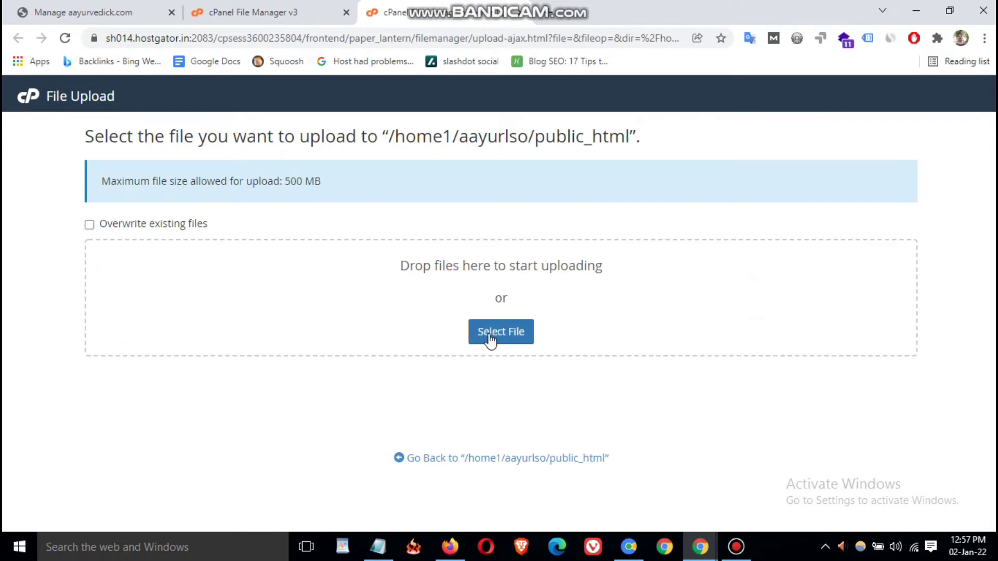
{"action": "left_click", "coordinate": [496, 337]}
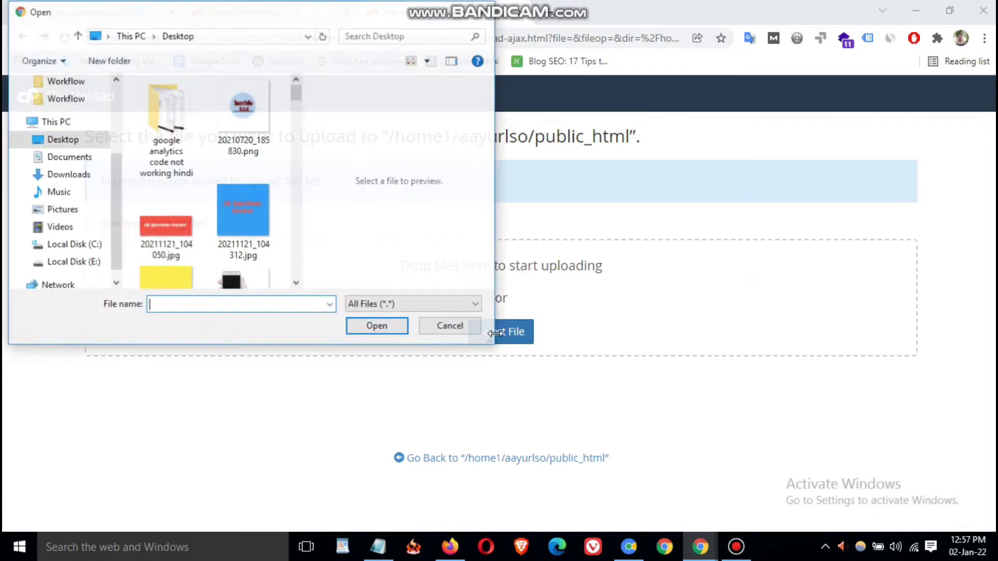
{"action": "mouse_move", "coordinate": [296, 96]}
{"action": "left_mouse_down"}
{"action": "mouse_move", "coordinate": [298, 123]}
{"action": "mouse_move", "coordinate": [297, 104]}
{"action": "left_mouse_up"}
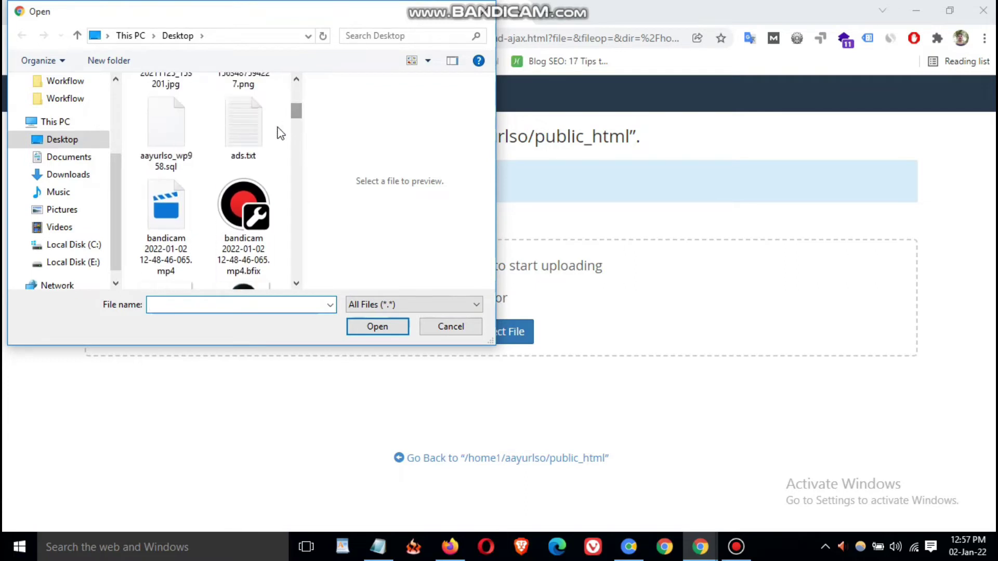
{"action": "left_click", "coordinate": [242, 146]}
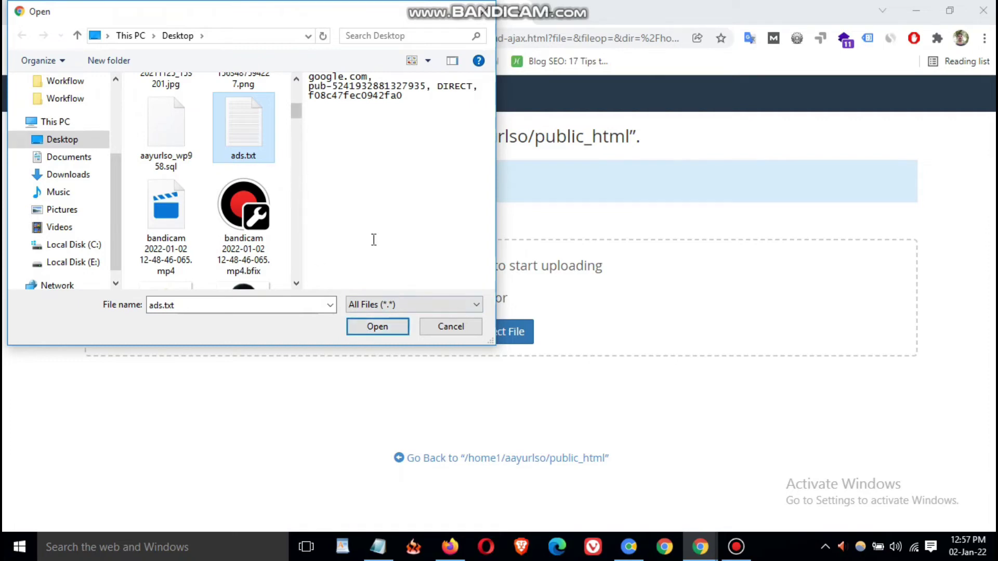
{"action": "left_click", "coordinate": [452, 327]}
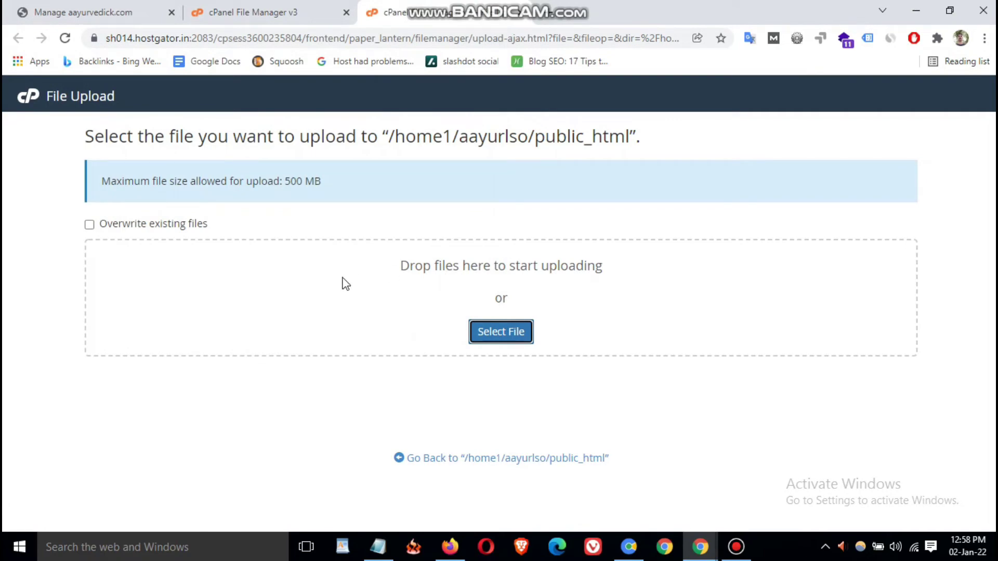
Close the cPanel and hosting management tabs and load aayurvedick.com/wp-admin/ in a new tab.
{"action": "left_click", "coordinate": [522, 12]}
{"action": "left_click", "coordinate": [346, 12]}
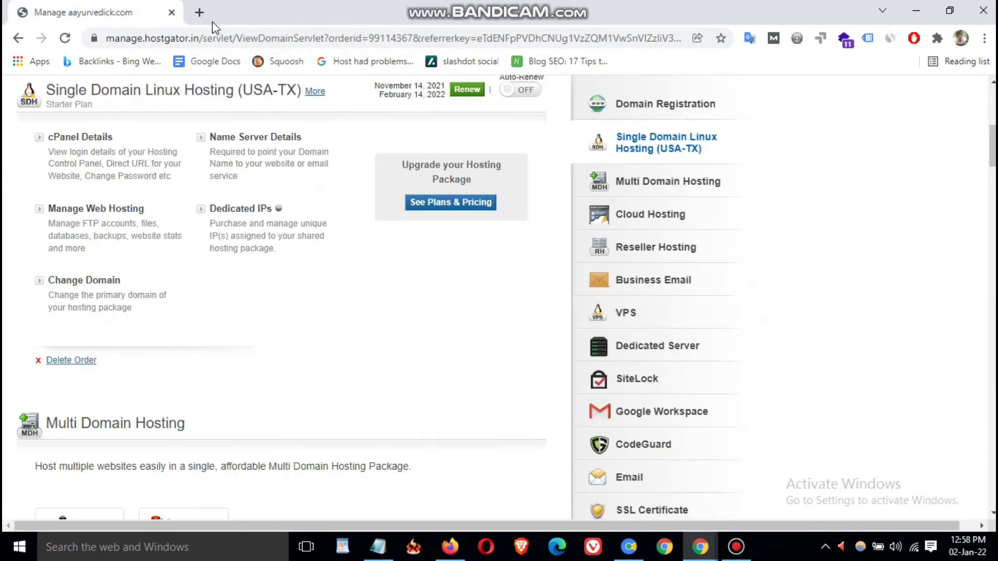
{"action": "left_click", "coordinate": [200, 12]}
{"action": "left_click", "coordinate": [172, 12]}
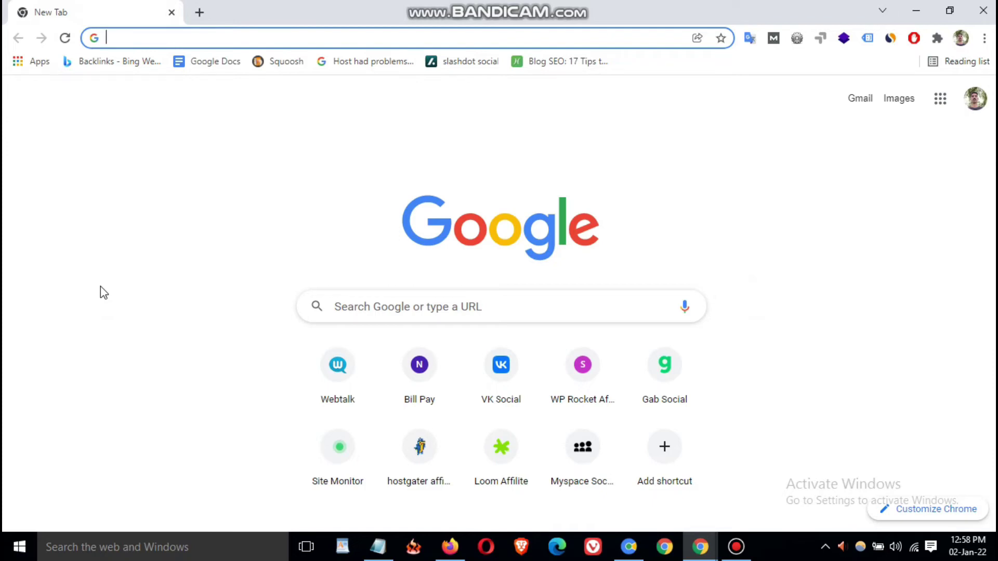
{"action": "type", "text": "aayurvedick.com/wp-admin/"}
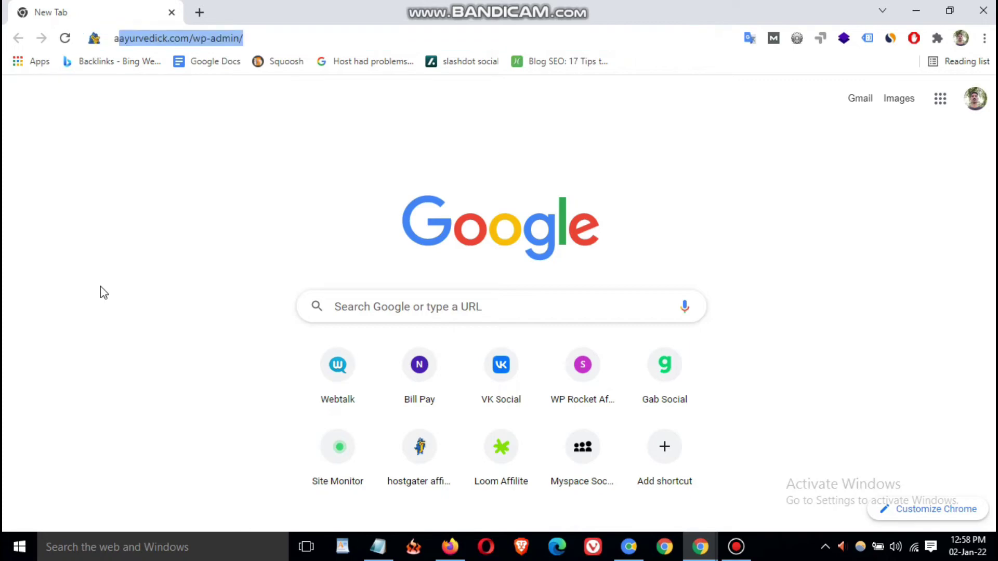
{"action": "key", "text": "Return"}
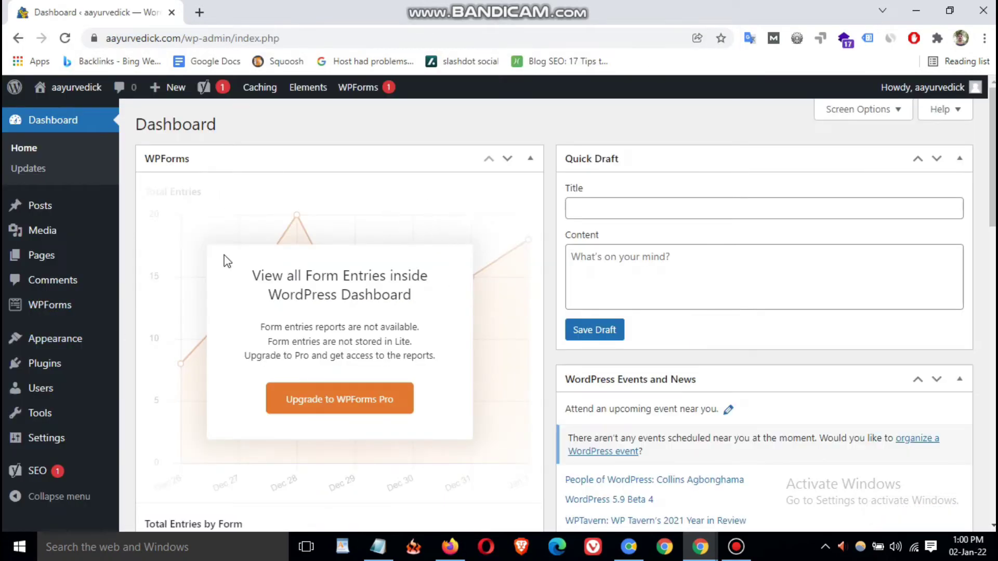
Search the WordPress plugin directory for "ads.txt", and install and activate Ads.txt Manager by 10up.
{"action": "left_click", "coordinate": [45, 364]}
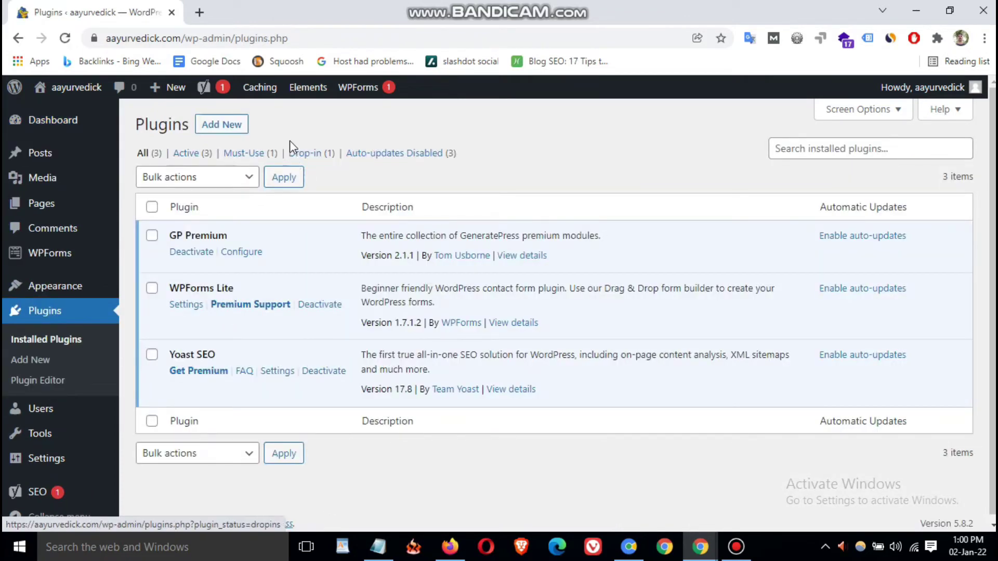
{"action": "left_click", "coordinate": [220, 126]}
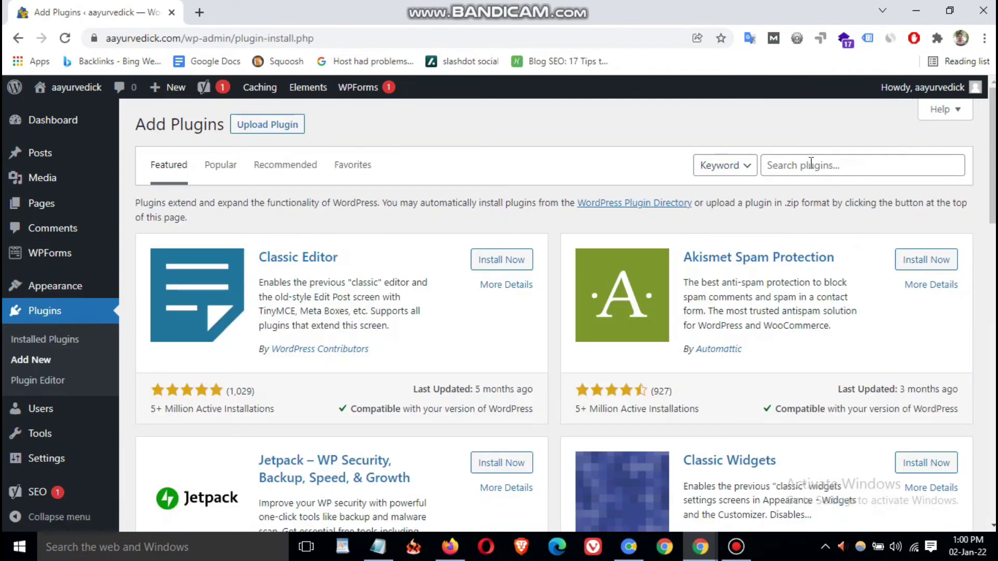
{"action": "left_click", "coordinate": [811, 163]}
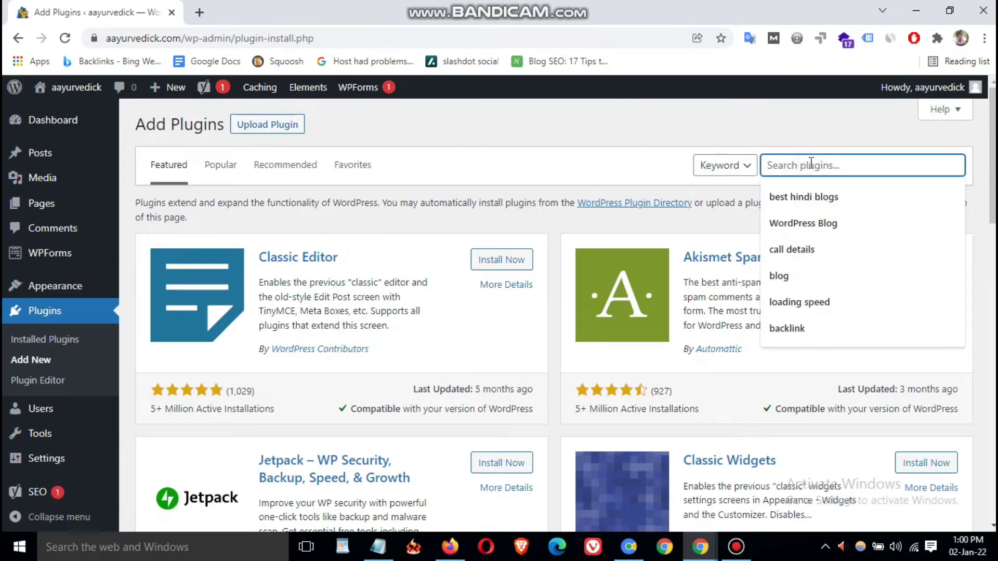
{"action": "type", "text": "ads.txt"}
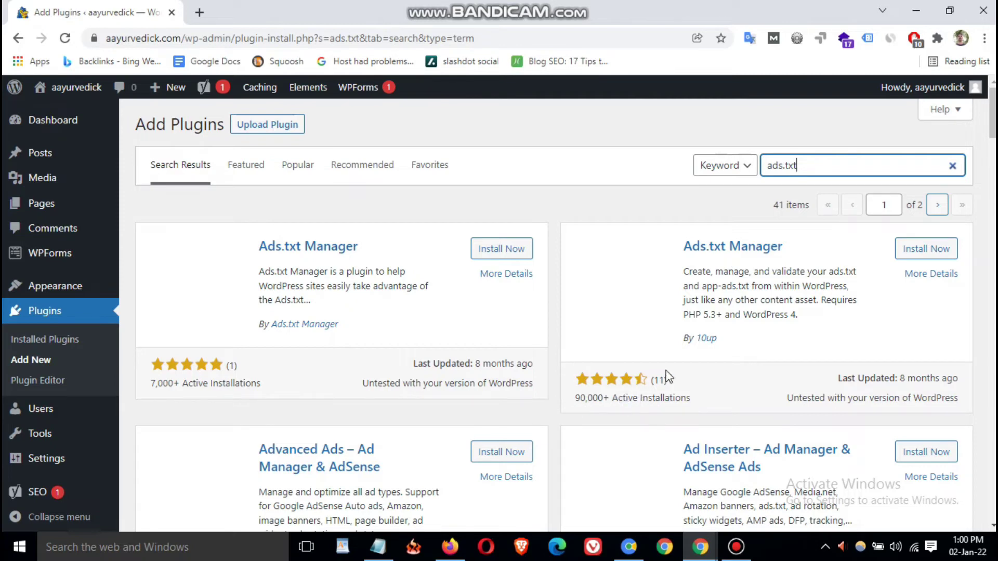
{"action": "left_click", "coordinate": [920, 255]}
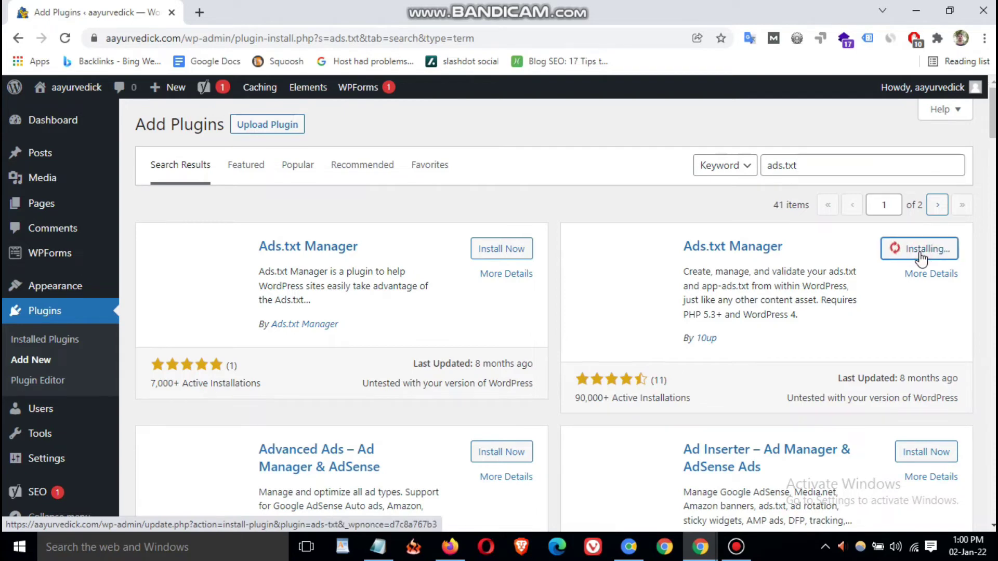
{"action": "left_click", "coordinate": [936, 254]}
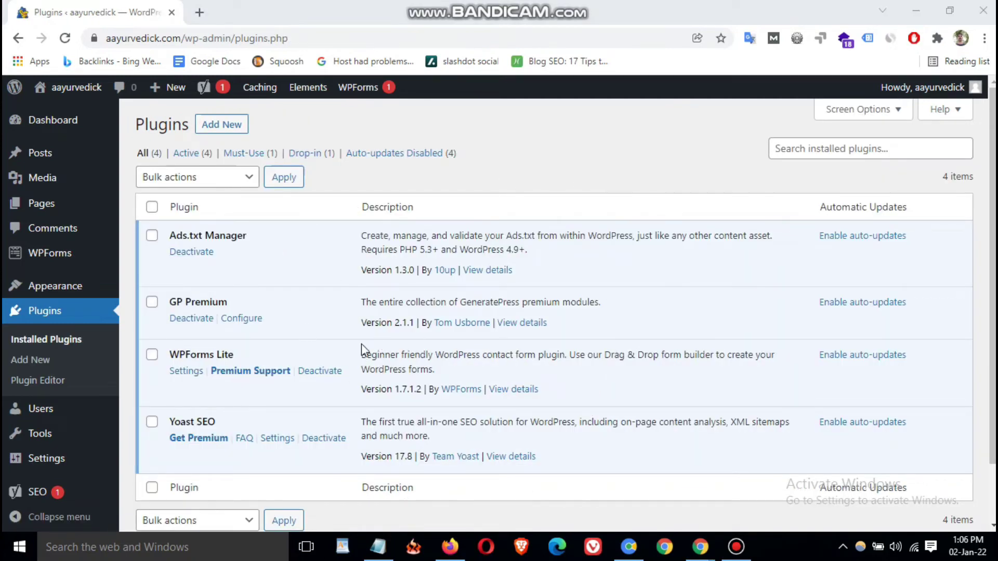
Open the Ads.txt settings page in WordPress and place the cursor in the empty Manage Ads.txt editor.
{"action": "scroll", "coordinate": [45, 410], "scroll_direction": "down", "scroll_amount": 2}
{"action": "mouse_move", "coordinate": [50, 460]}
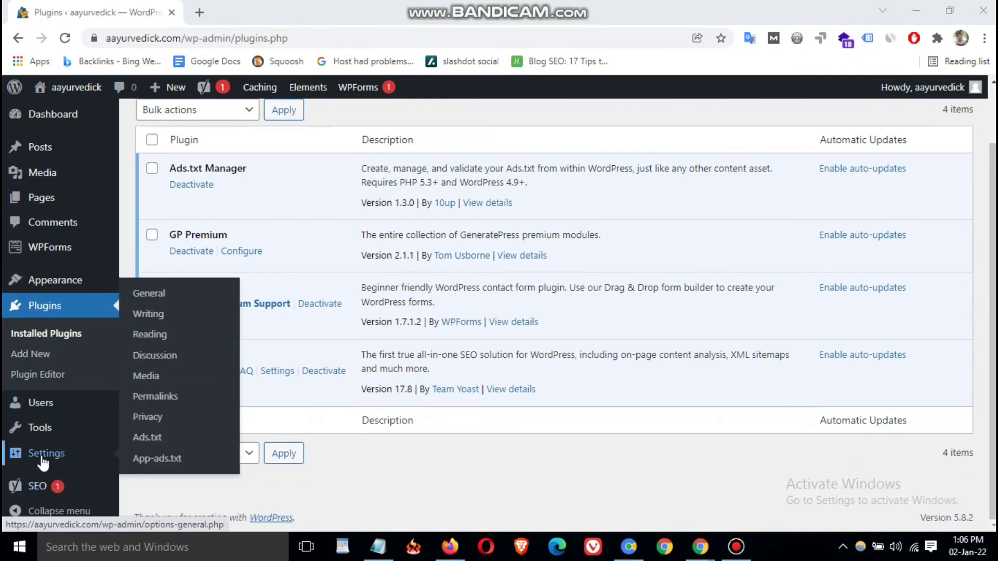
{"action": "left_click", "coordinate": [148, 439]}
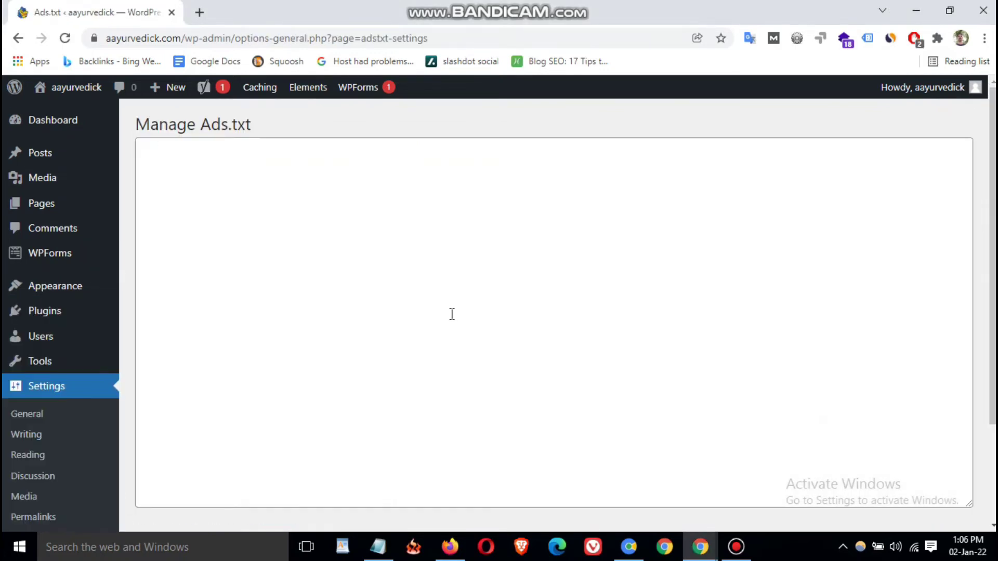
{"action": "left_click", "coordinate": [216, 183]}
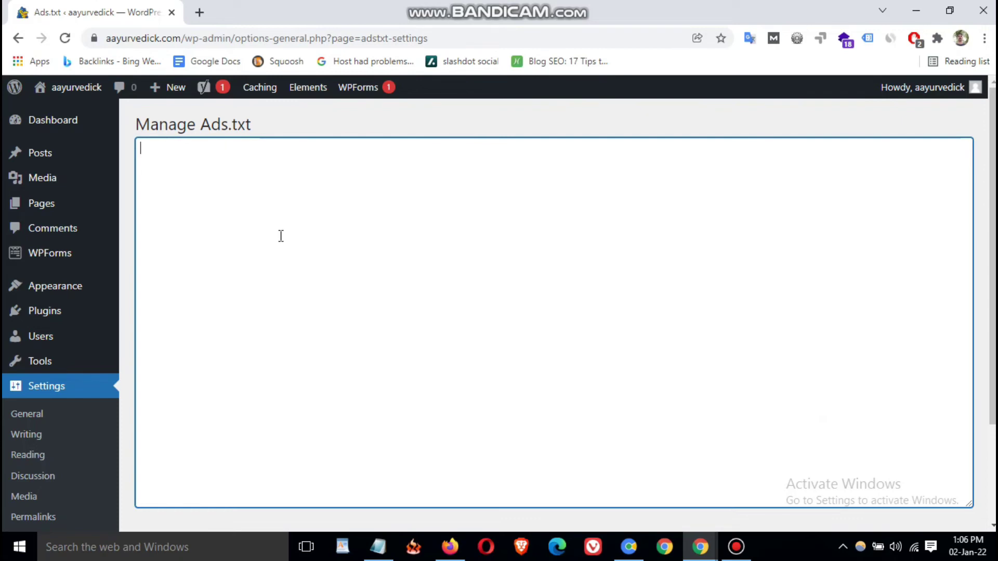
Open ads.txt from the desktop in Notepad and copy its whole google.com publisher line.
{"action": "left_click", "coordinate": [923, 10]}
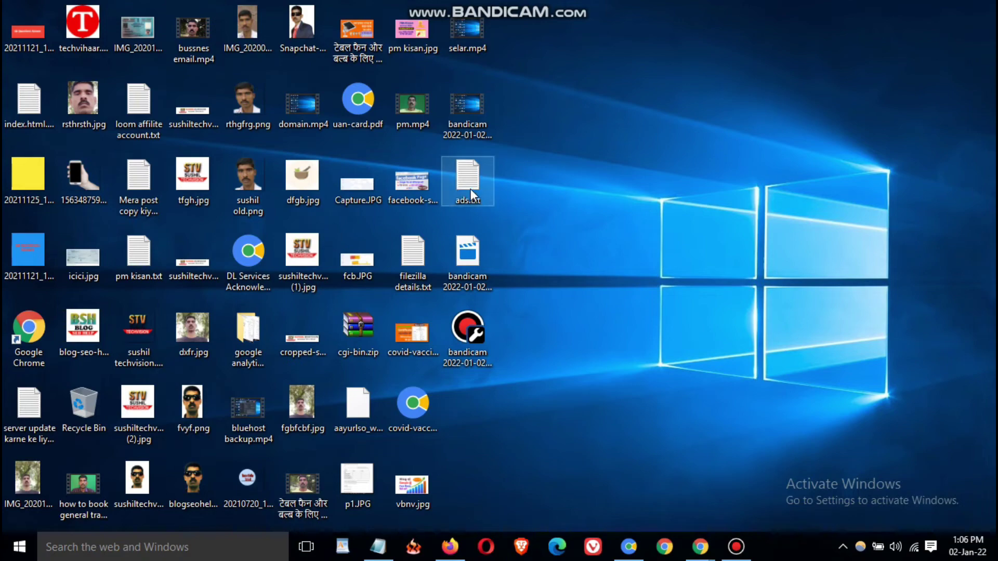
{"action": "double_click", "coordinate": [469, 188]}
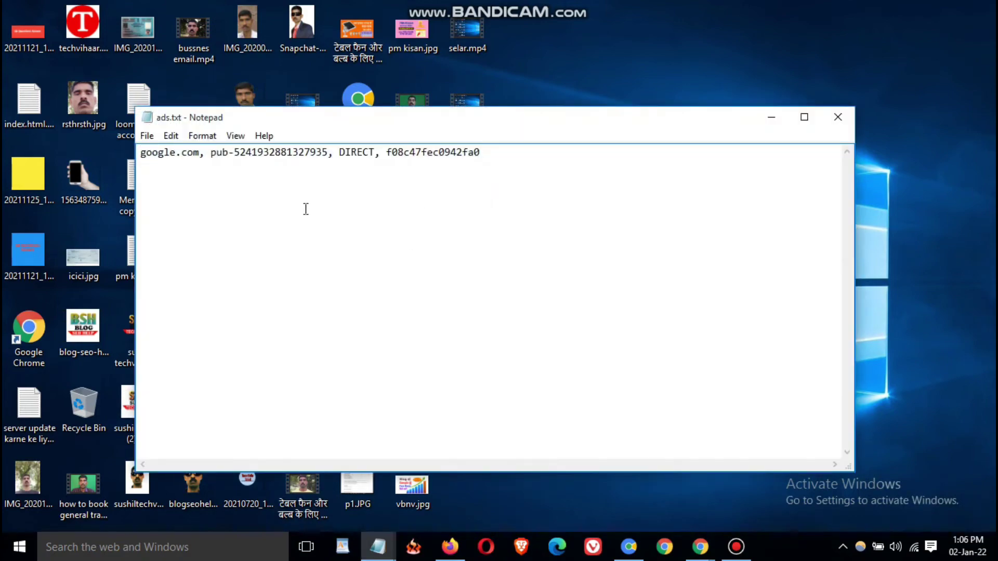
{"action": "left_click_drag", "start_coordinate": [140, 155], "coordinate": [485, 151]}
{"action": "key", "text": "ctrl+c"}
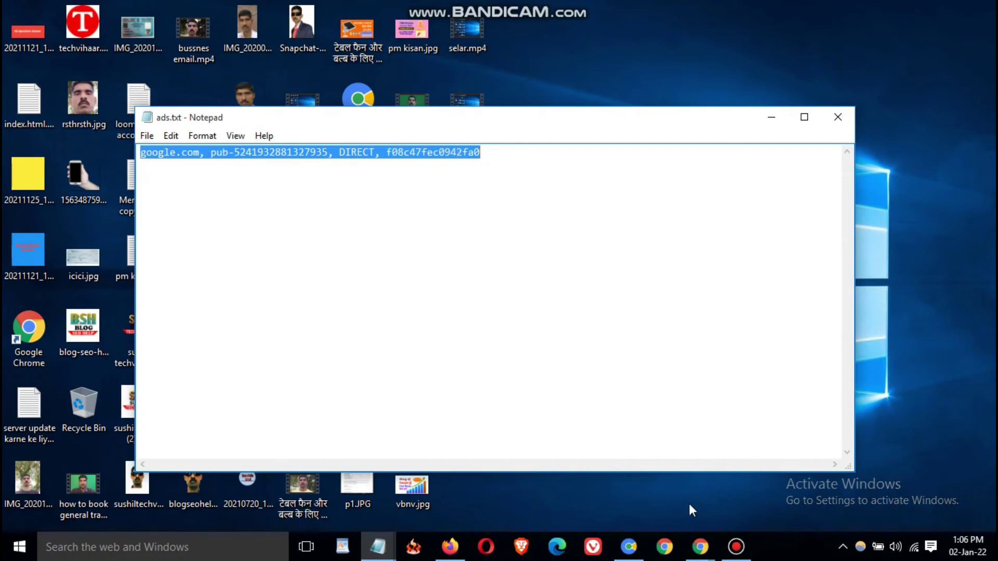
Switch back to Chrome, paste the publisher line into Manage Ads.txt and save the changes.
{"action": "left_click", "coordinate": [701, 547]}
{"action": "left_click", "coordinate": [656, 515]}
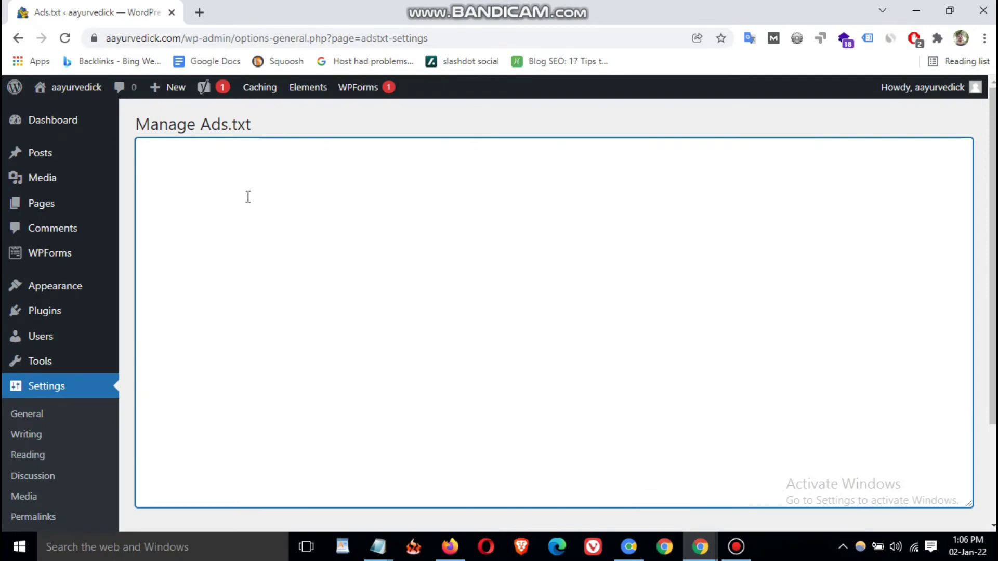
{"action": "key", "text": "ctrl+v"}
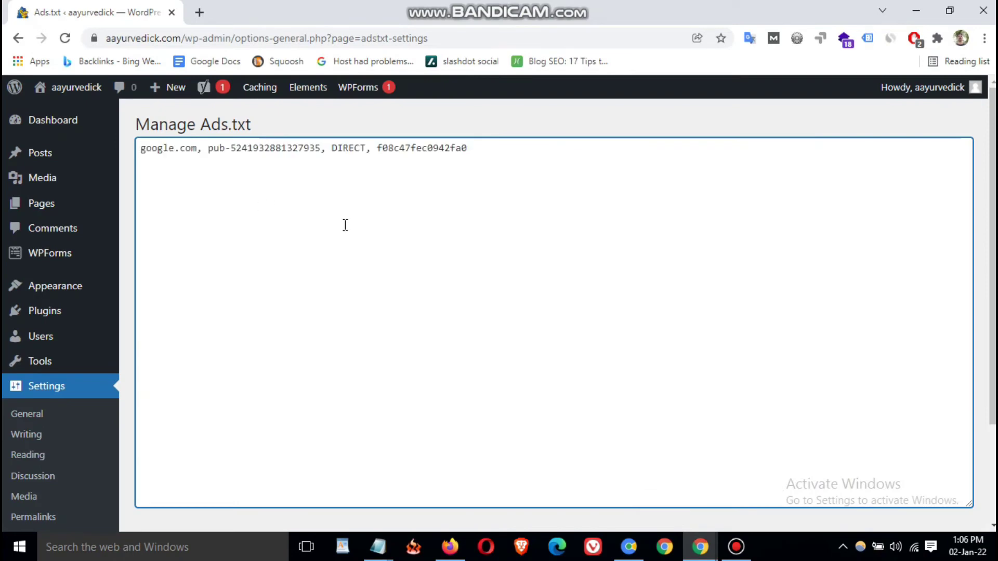
{"action": "scroll", "coordinate": [412, 301], "scroll_direction": "down", "scroll_amount": 3}
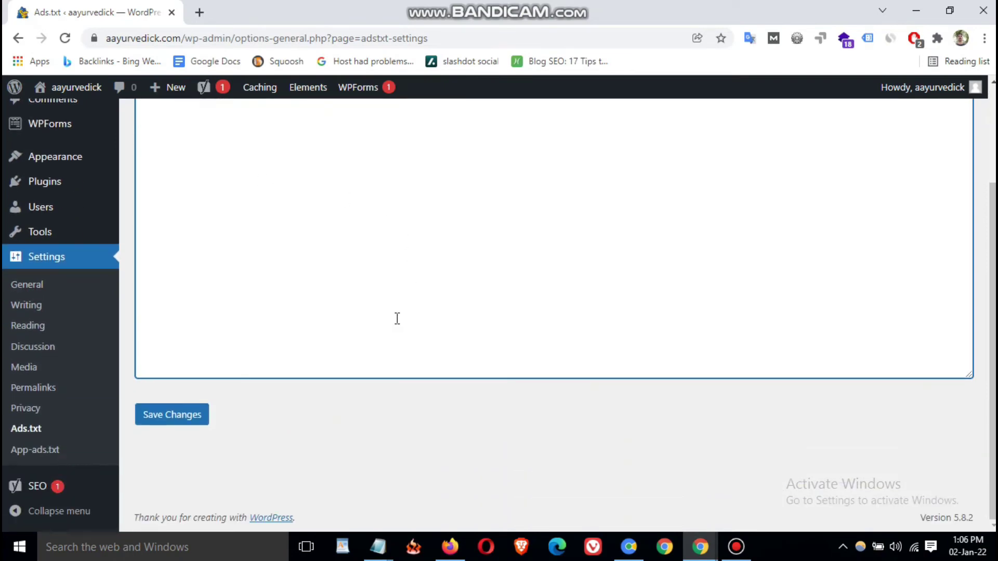
{"action": "left_click", "coordinate": [188, 424]}
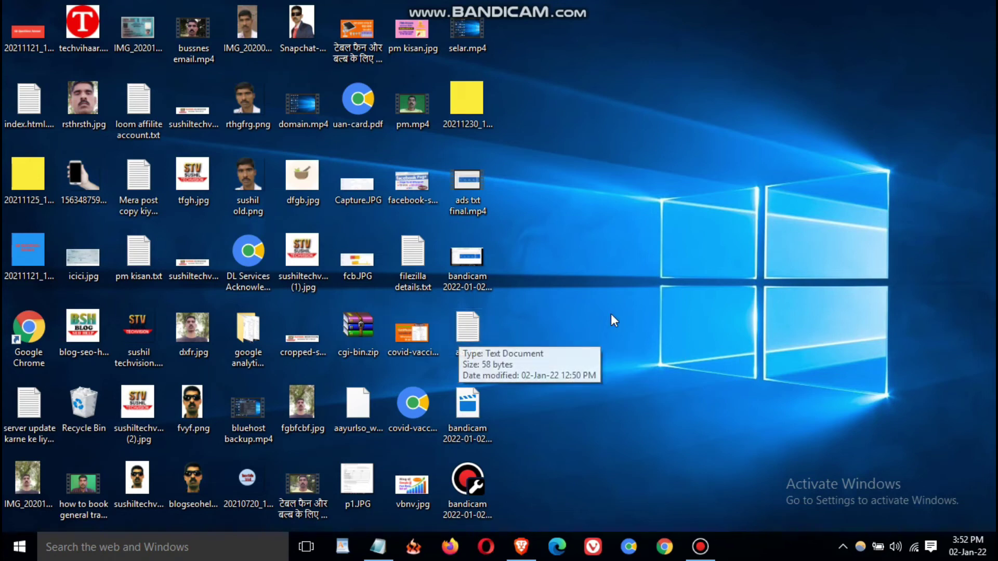
Switch to Brave and open the settings of the Rakhi Image blog in Blogger.
{"action": "left_click", "coordinate": [521, 546]}
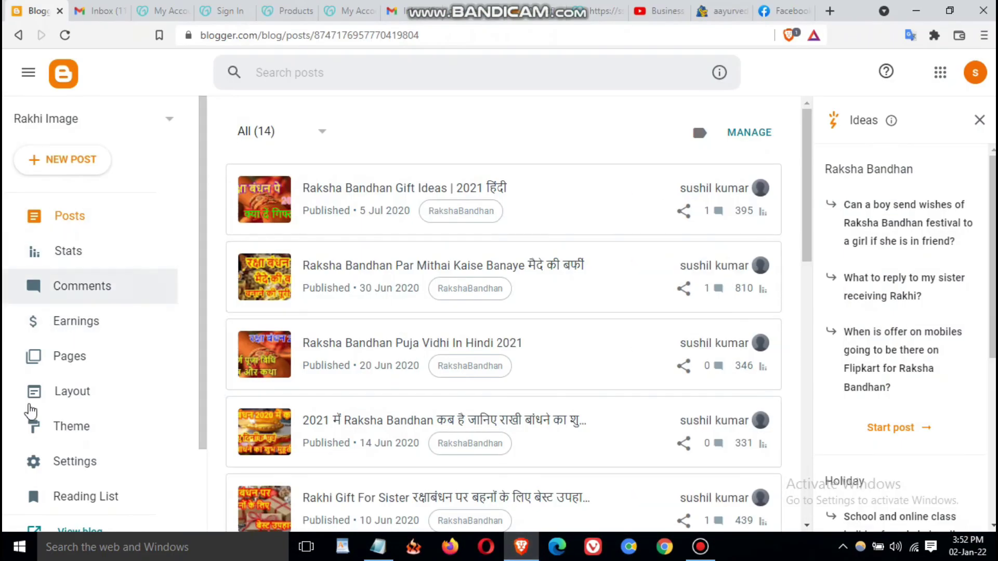
{"action": "scroll", "coordinate": [86, 469], "scroll_direction": "down", "scroll_amount": 2}
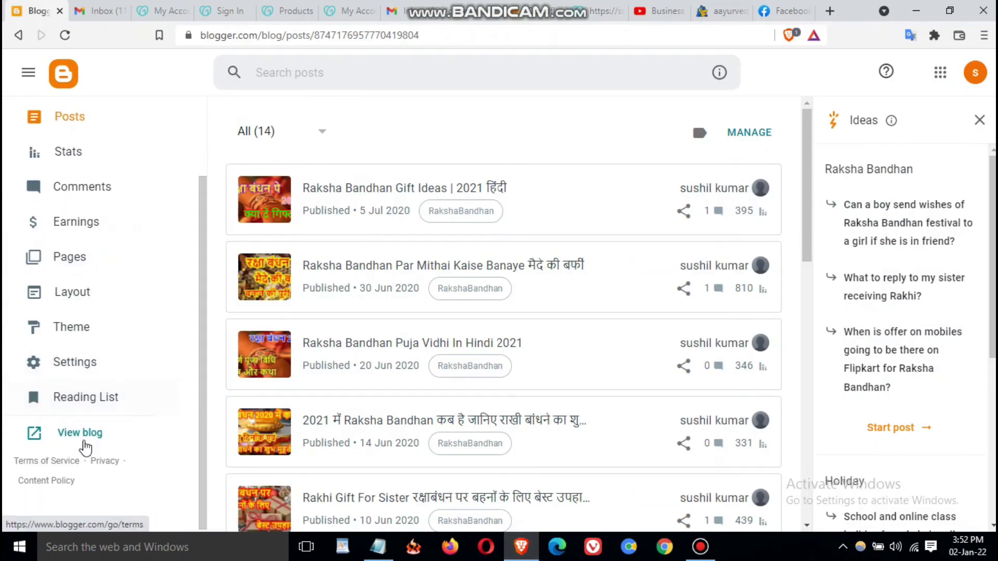
{"action": "left_click", "coordinate": [61, 367]}
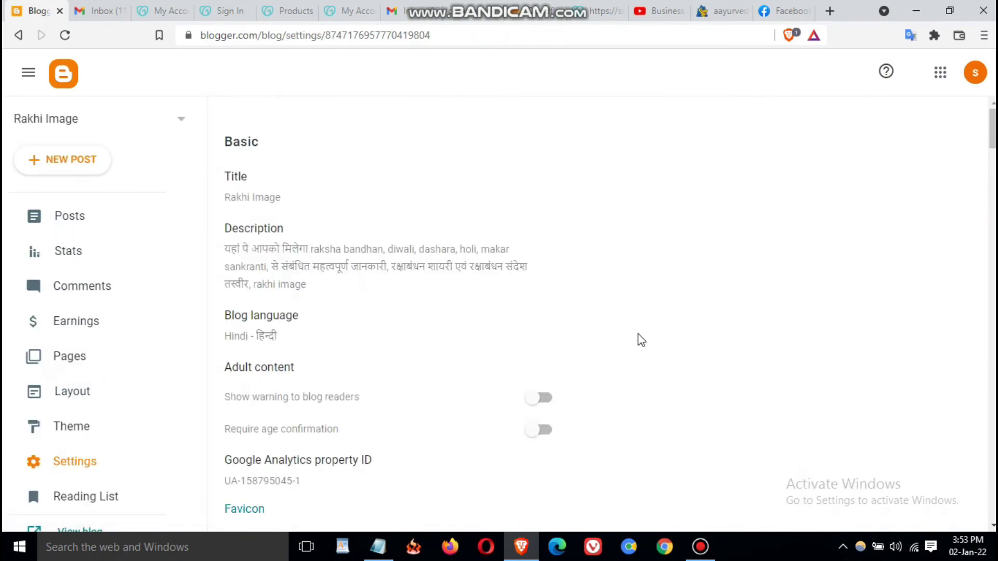
Enable custom ads.txt in the Monetisation section of the blog settings.
{"action": "scroll", "coordinate": [639, 343], "scroll_direction": "down", "scroll_amount": 15}
{"action": "scroll", "coordinate": [637, 353], "scroll_direction": "down", "scroll_amount": 15}
{"action": "scroll", "coordinate": [635, 355], "scroll_direction": "down", "scroll_amount": 15}
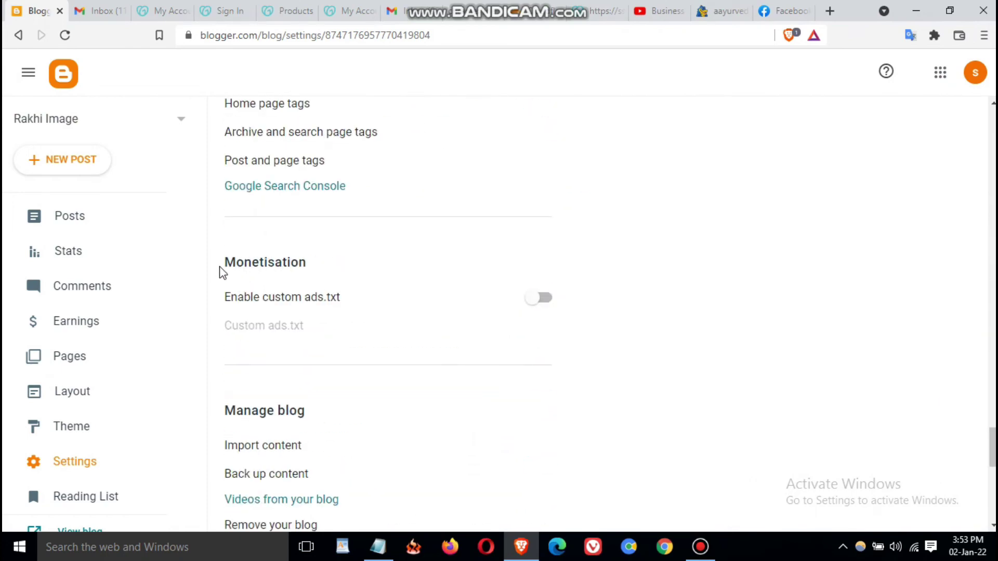
{"action": "left_click_drag", "start_coordinate": [222, 272], "coordinate": [316, 269]}
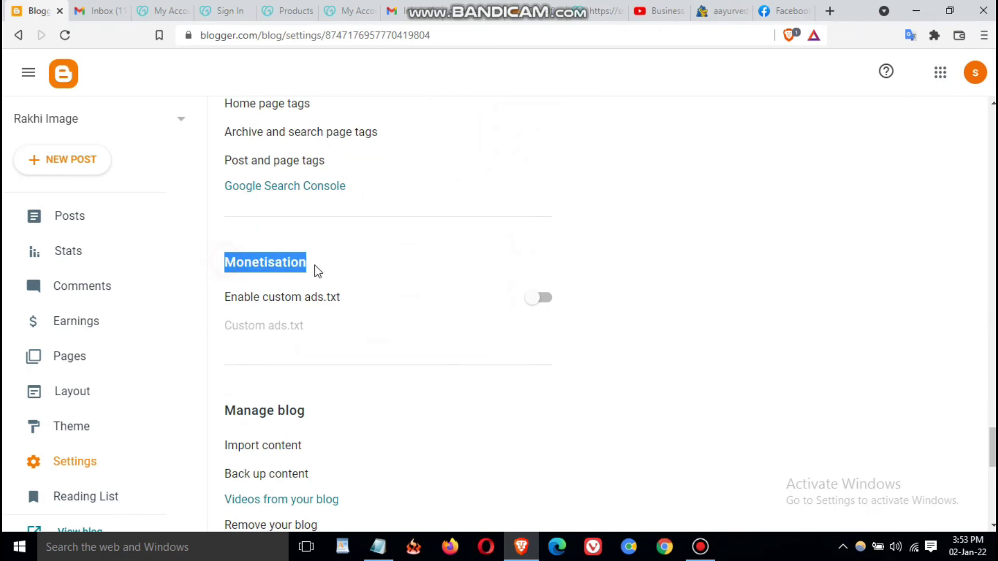
{"action": "left_click", "coordinate": [530, 302]}
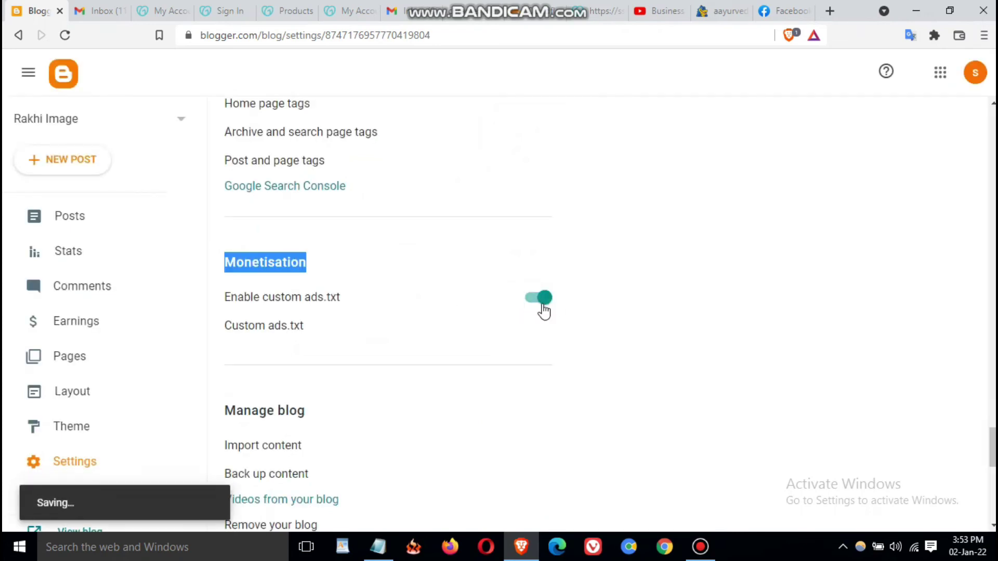
Open the Custom ads.txt setting for editing, and copy the whole google.com publisher line from the desktop's ads.txt in Notepad.
{"action": "left_click", "coordinate": [284, 333]}
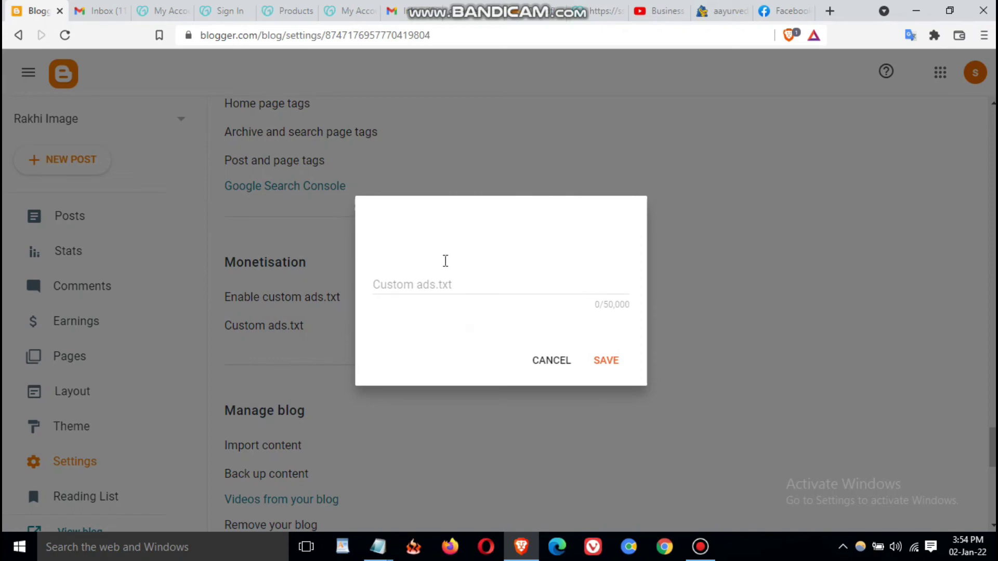
{"action": "left_click", "coordinate": [910, 19]}
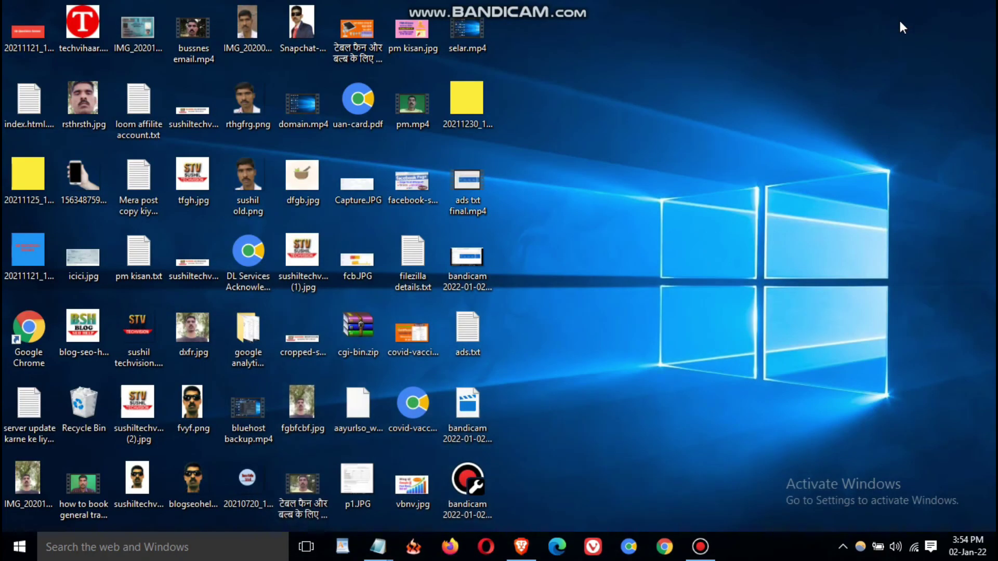
{"action": "double_click", "coordinate": [458, 335]}
{"action": "left_click_drag", "start_coordinate": [143, 156], "coordinate": [510, 158]}
{"action": "key", "text": "ctrl+c"}
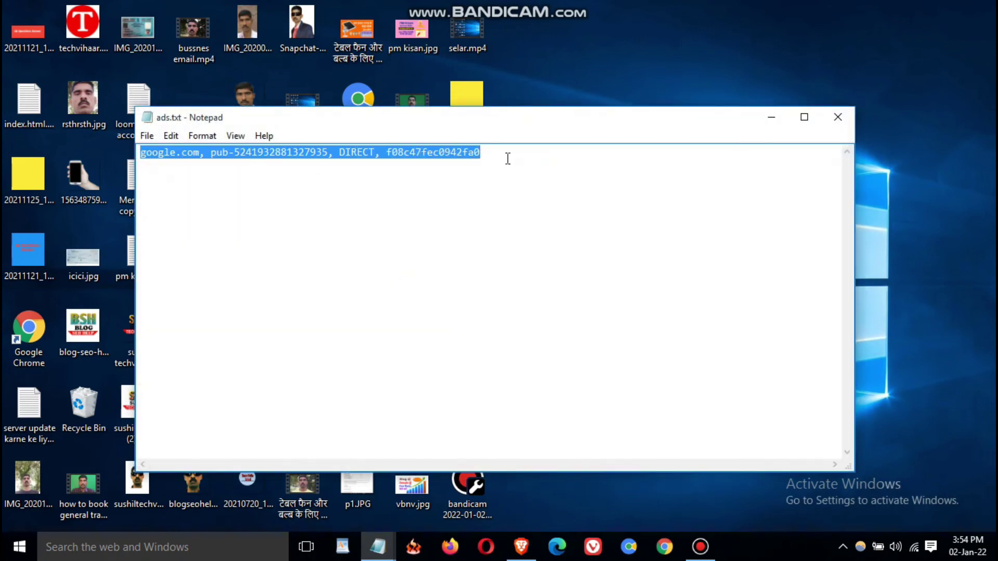
Switch back to Brave, paste the copied publisher line into Custom ads.txt, and discard the entry without saving.
{"action": "left_click", "coordinate": [521, 547]}
{"action": "left_click", "coordinate": [420, 278]}
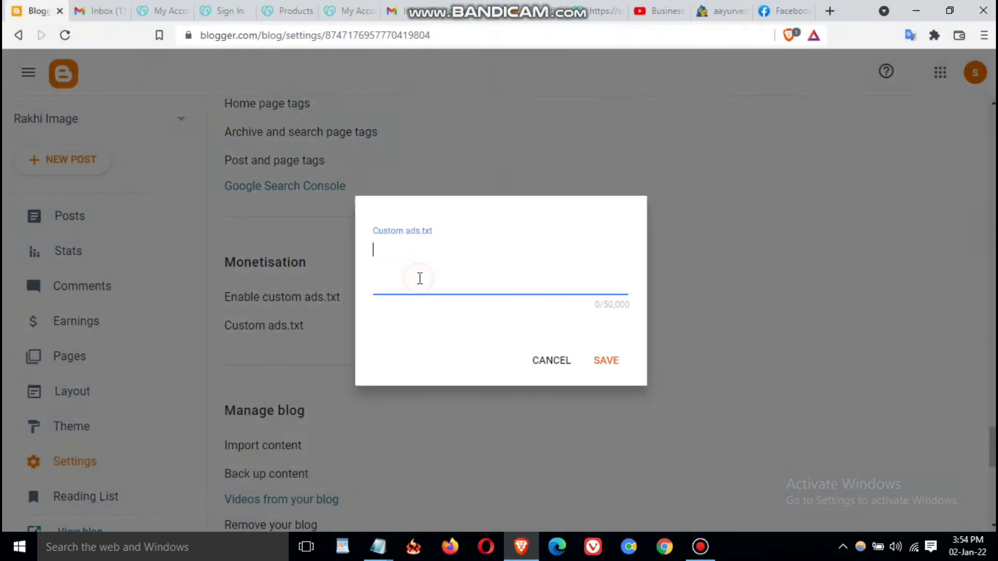
{"action": "key", "text": "ctrl+v"}
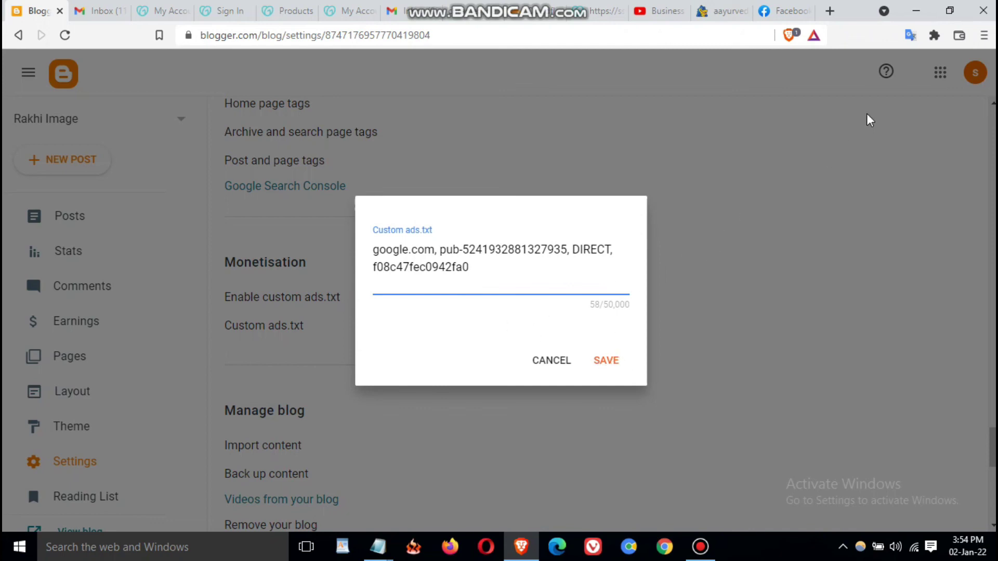
{"action": "left_click", "coordinate": [546, 364]}
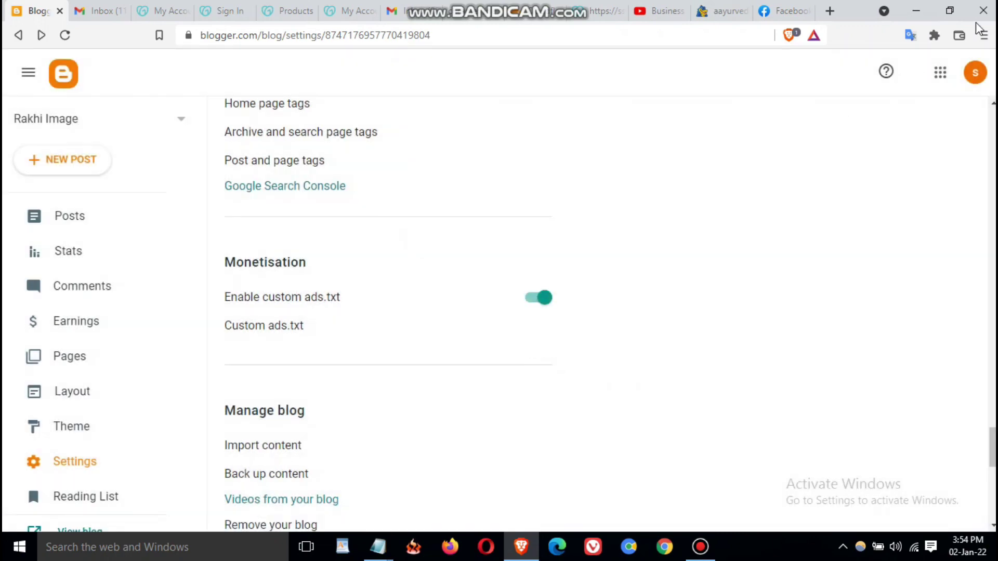
{"action": "left_click", "coordinate": [991, 9]}
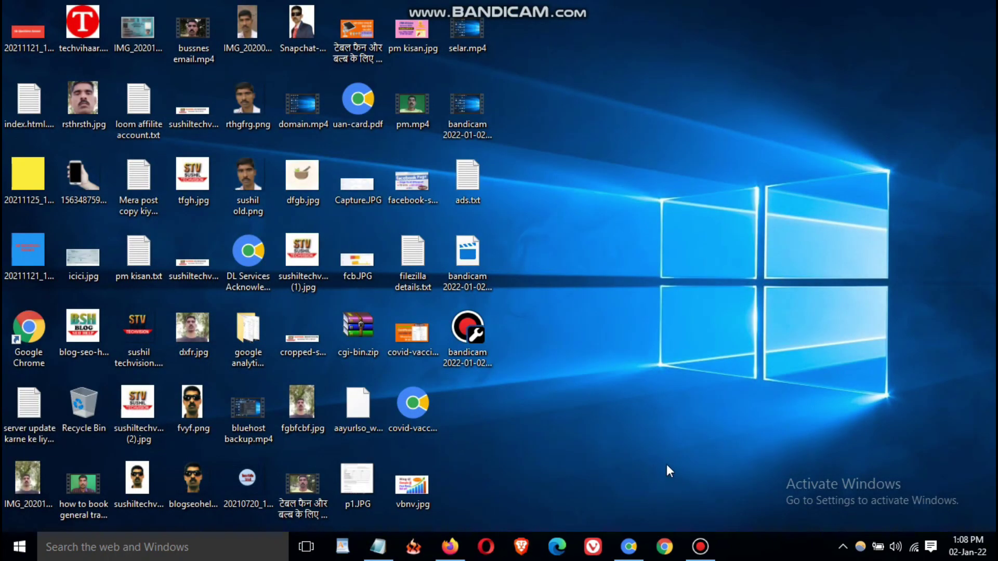
Switch to the browser window with Google AdSense and check the Home page for the ads.txt earnings alert.
{"action": "left_click", "coordinate": [628, 547]}
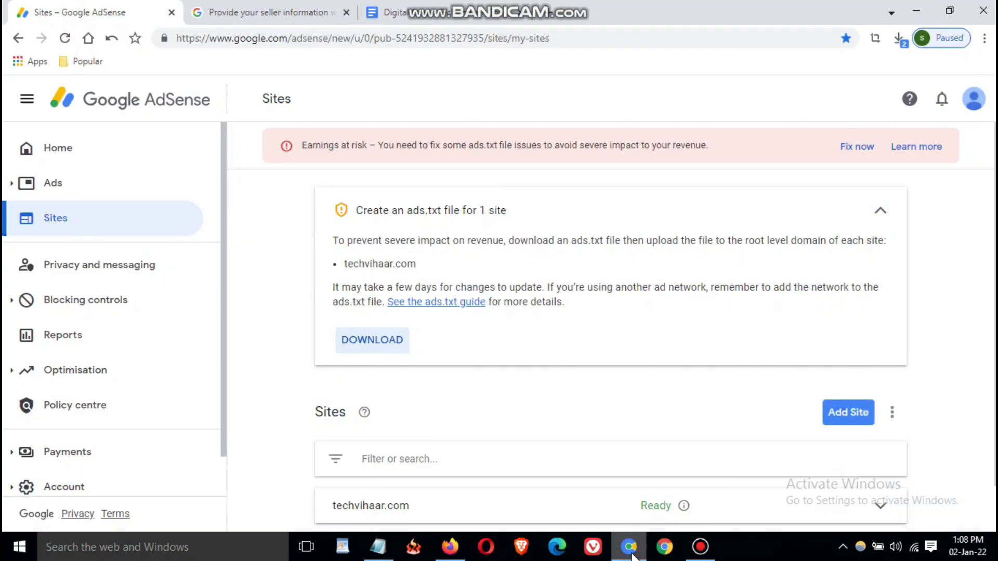
{"action": "left_click", "coordinate": [111, 149]}
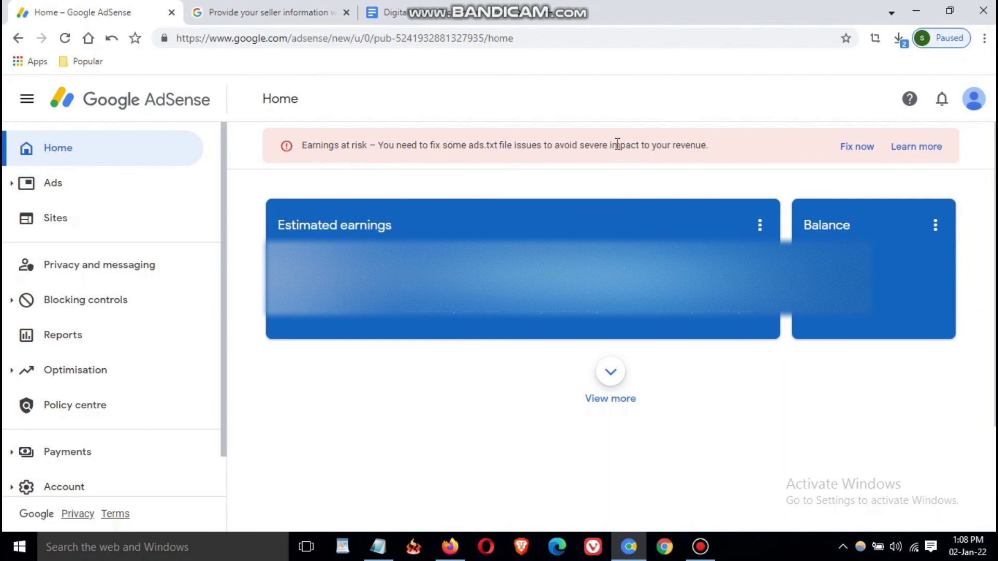
{"action": "left_click", "coordinate": [982, 11]}
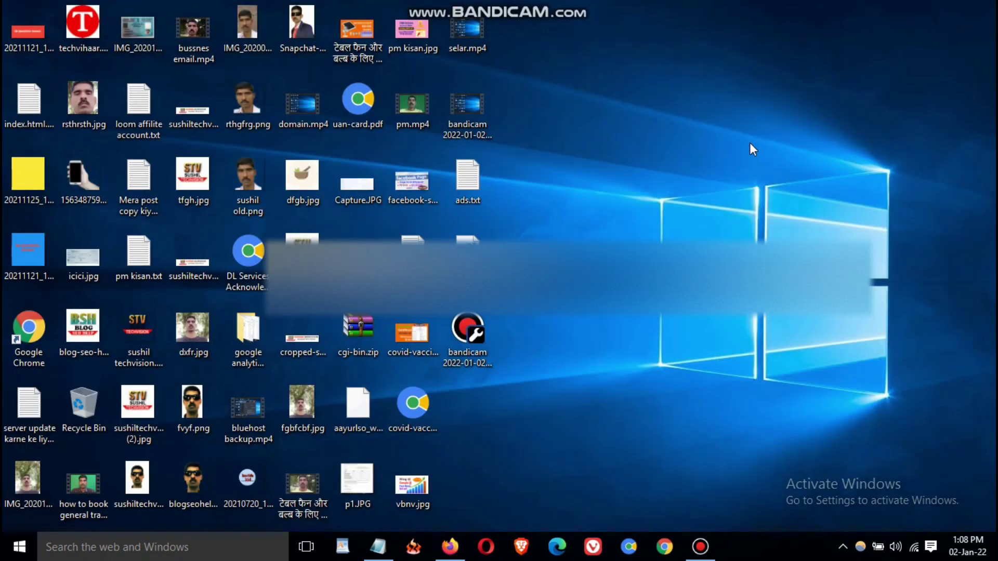